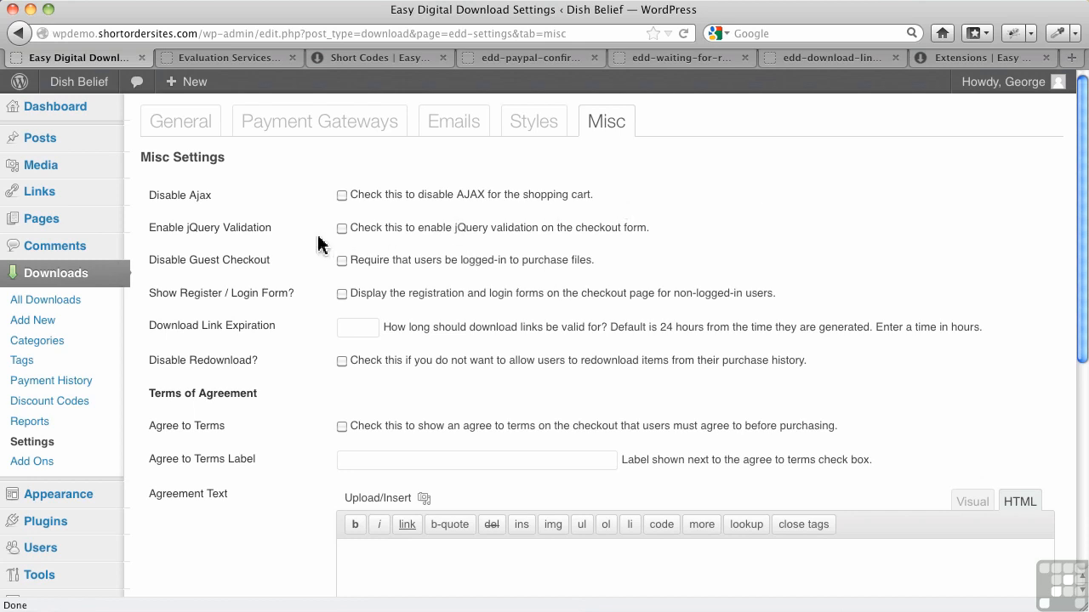
- Create a new download titled "Antique Dinnerware Guide" with the description "This is where the description goes."
click(46, 326)
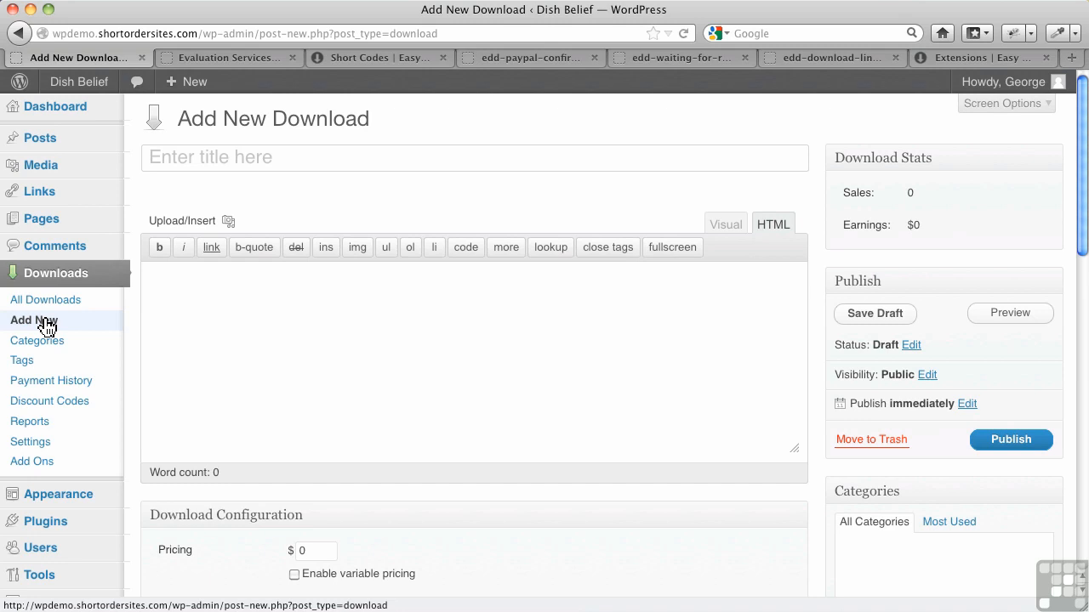
click(224, 164)
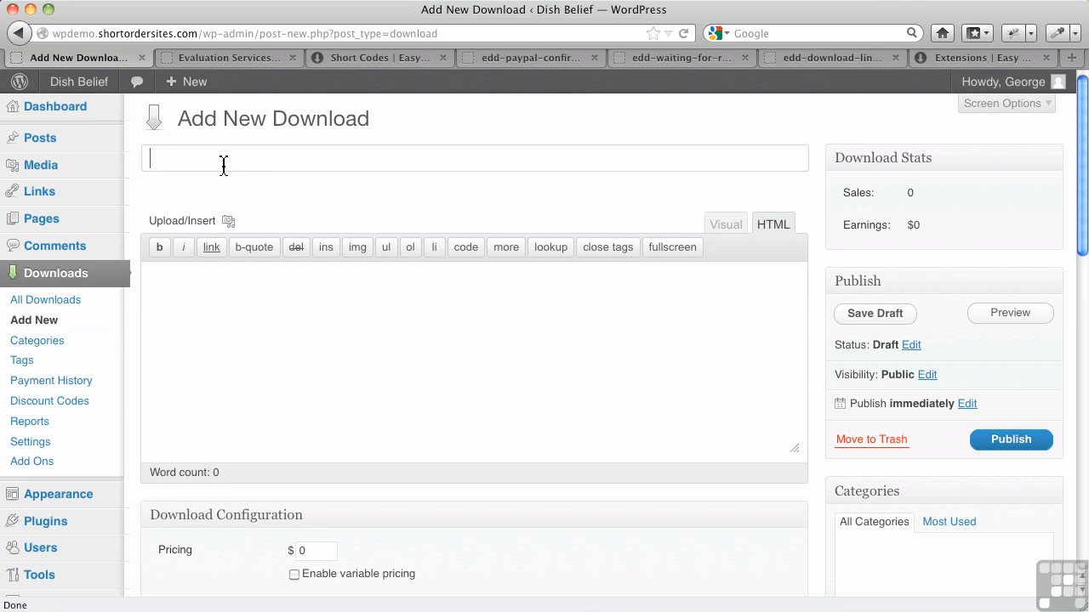
text(Antique Dinnerware Guide)
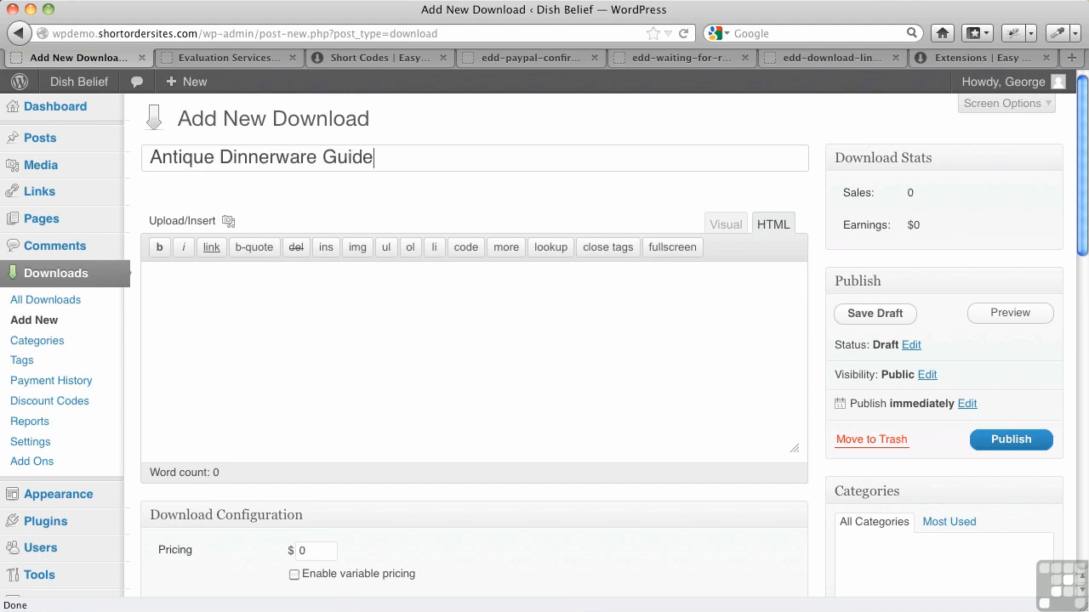
click(234, 294)
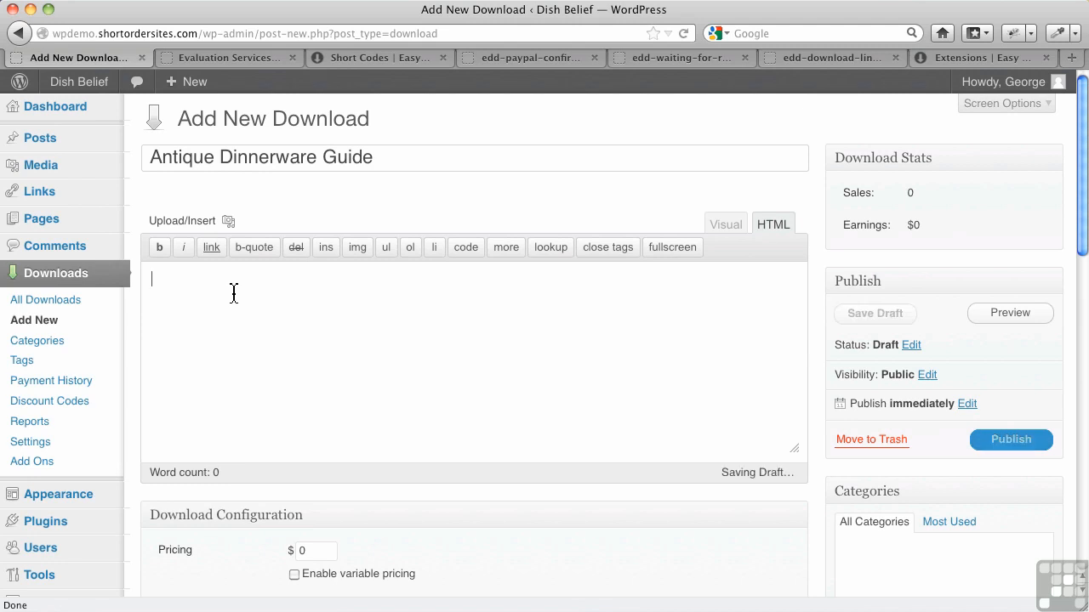
text(This is where t)
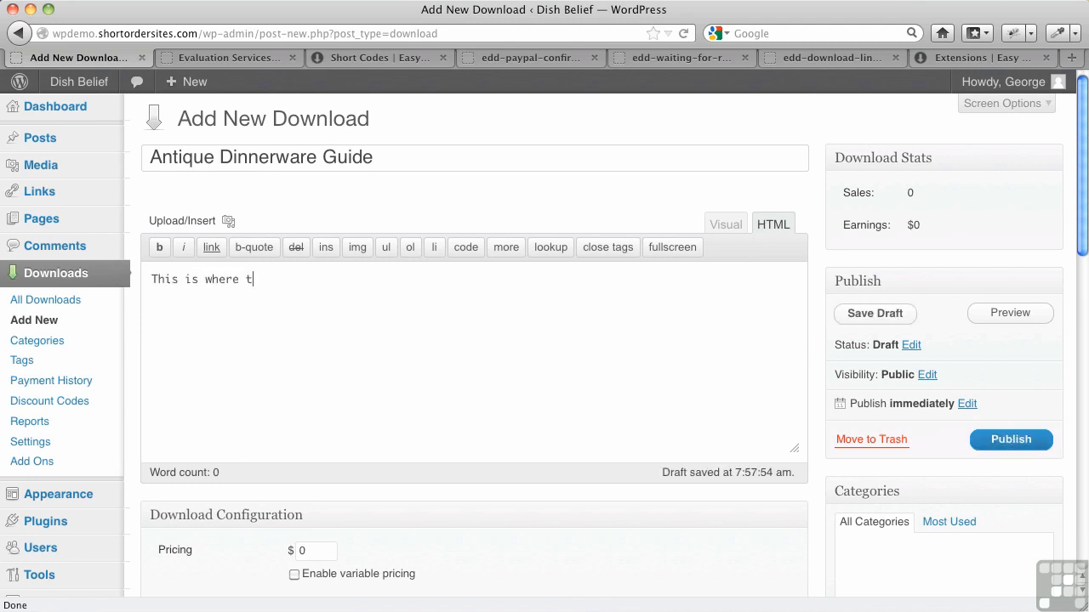
text(he description goes.)
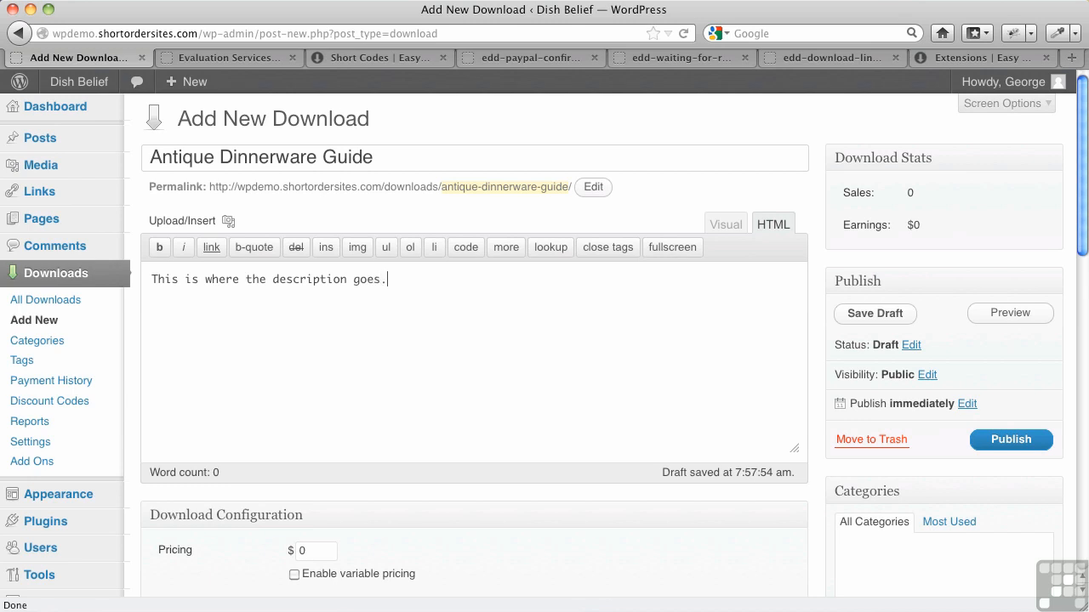
- Upload antique-dinnerware-cover.jpg from the Dish Belief Images folder and set it as the download's featured image
scroll(688, 360, down, 5)
scroll(787, 383, down, 6)
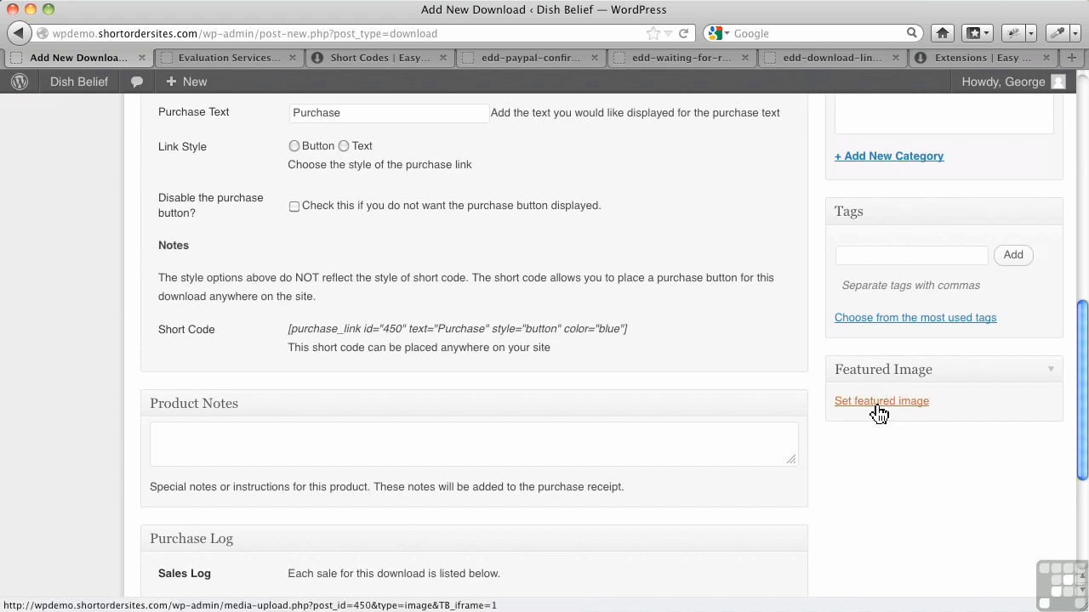
click(879, 407)
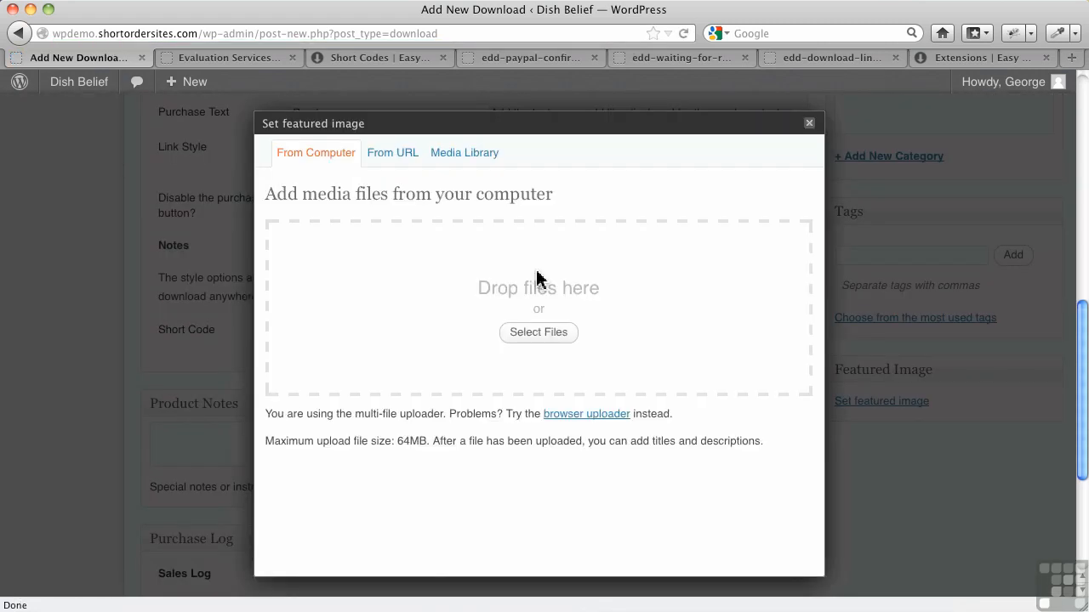
click(540, 340)
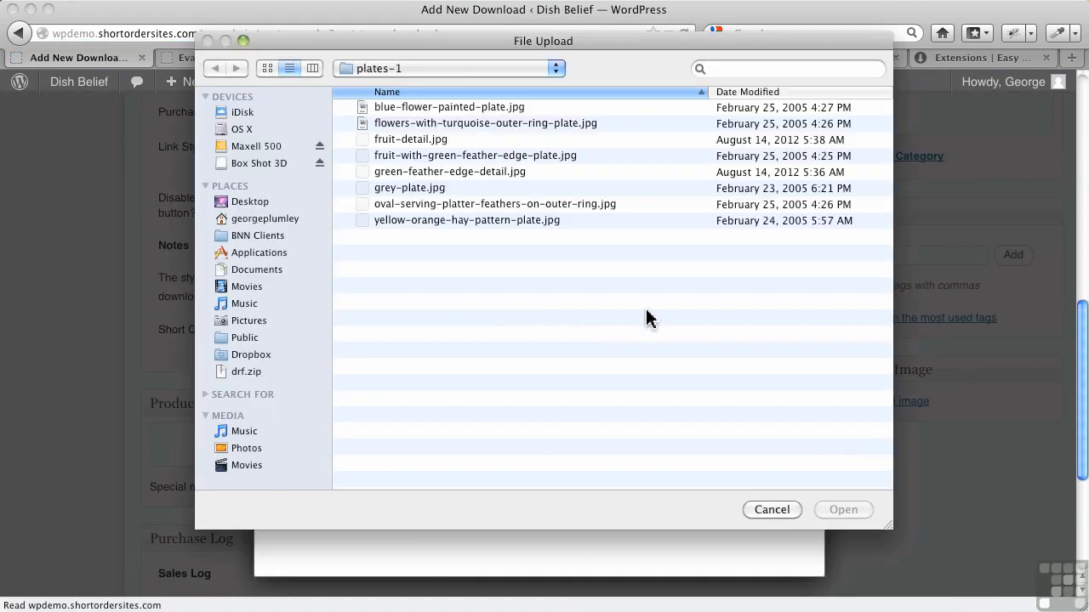
click(427, 74)
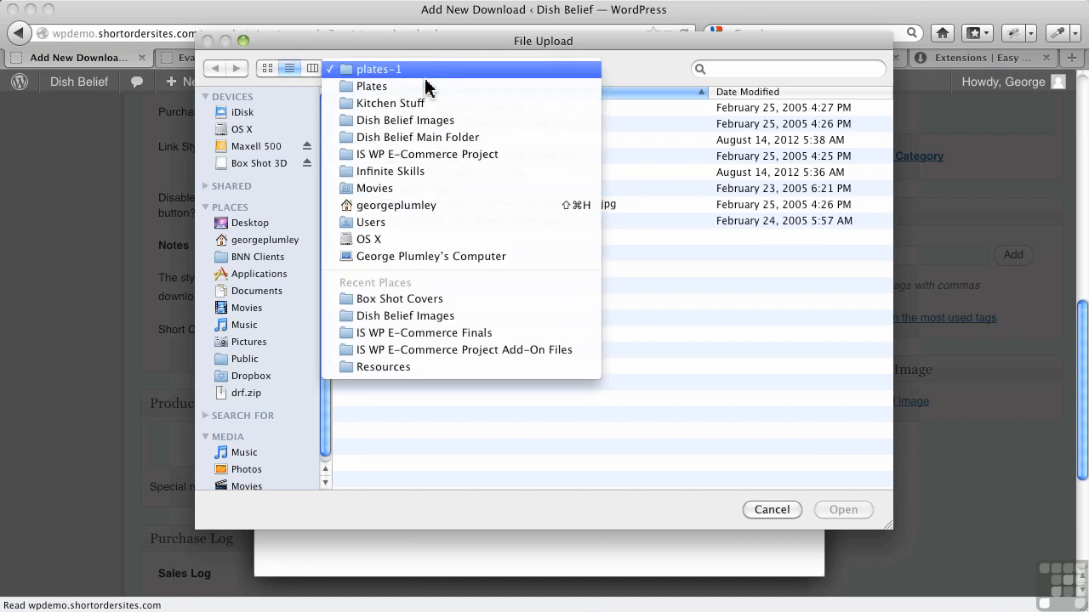
click(423, 121)
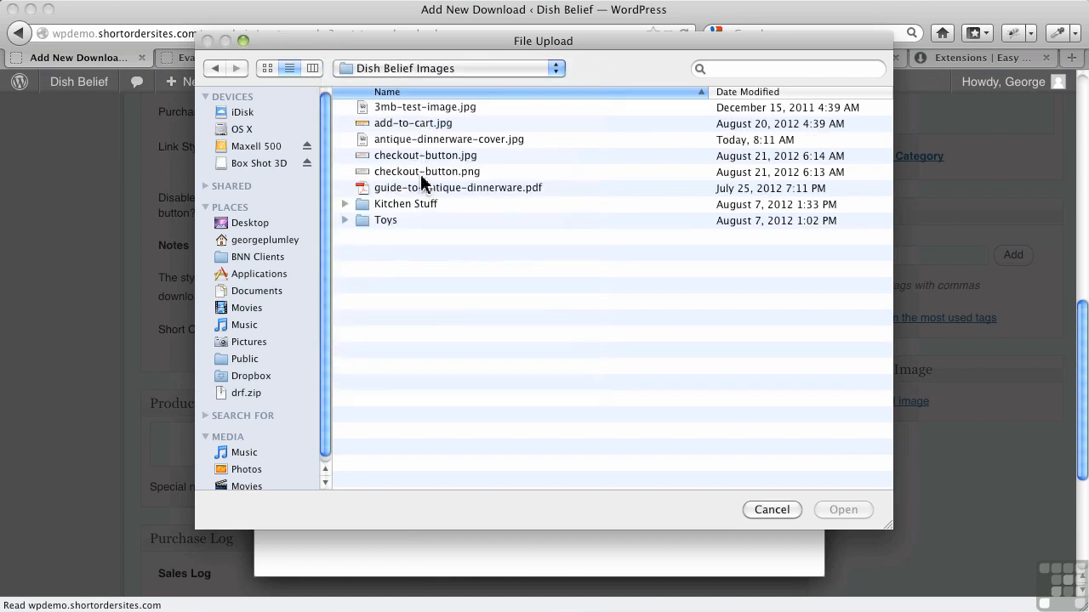
click(422, 140)
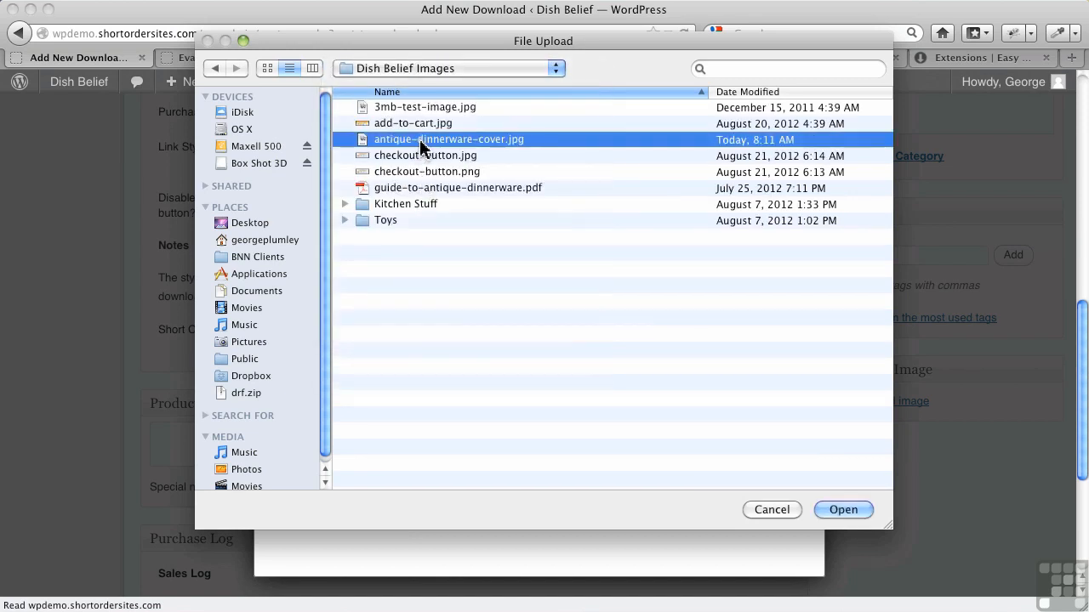
click(848, 510)
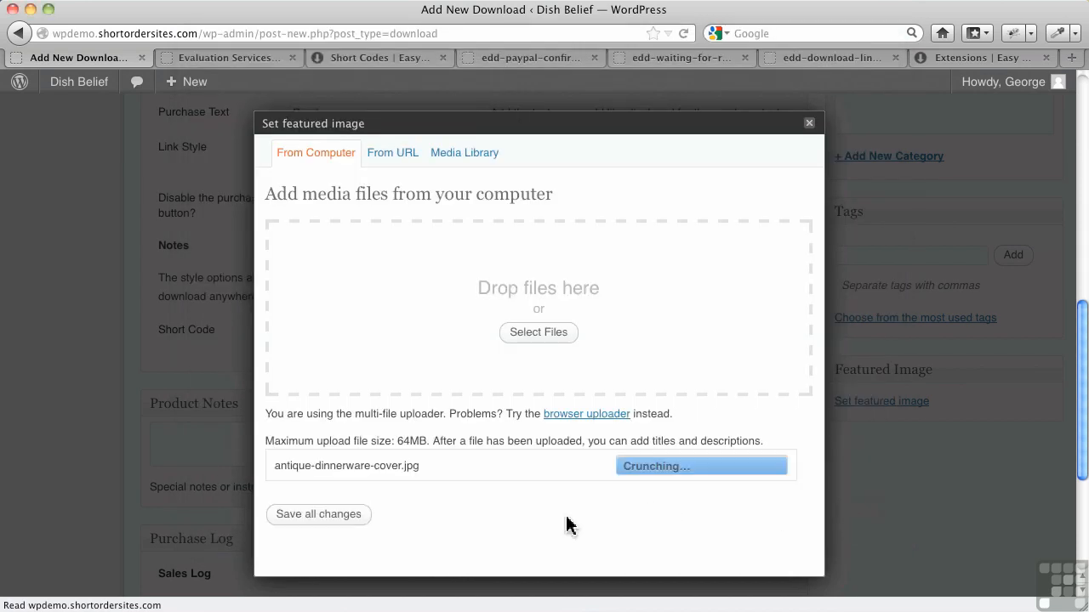
scroll(460, 498, down, 10)
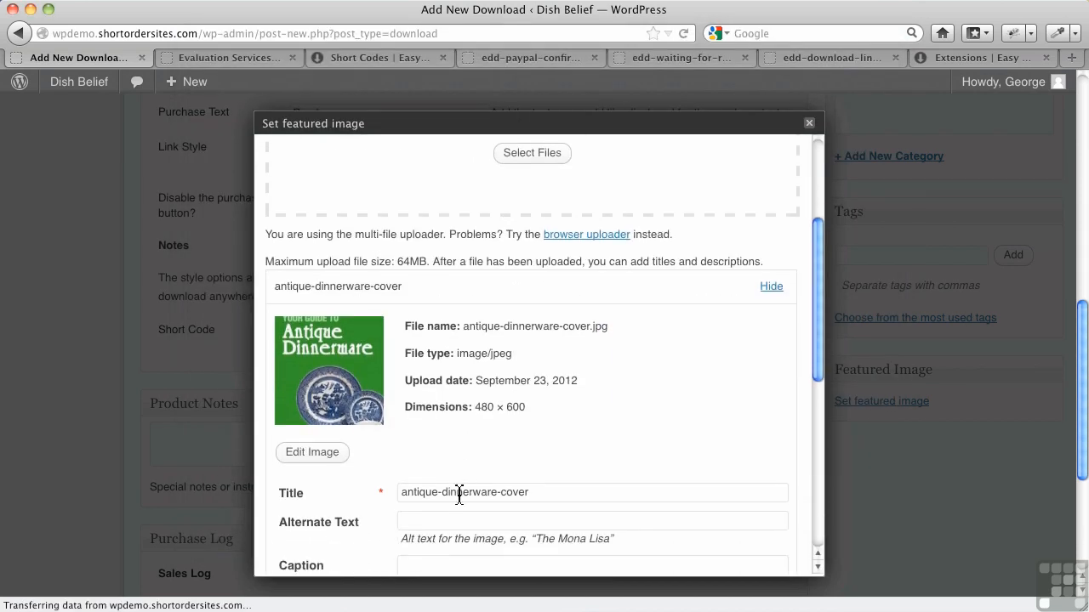
scroll(459, 498, down, 3)
click(545, 481)
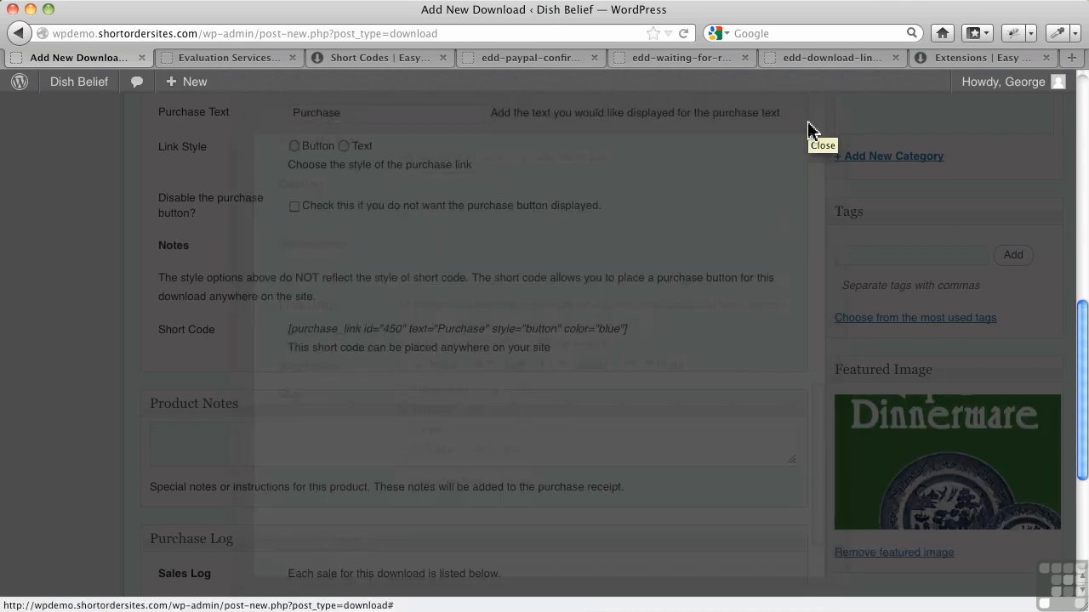
click(809, 125)
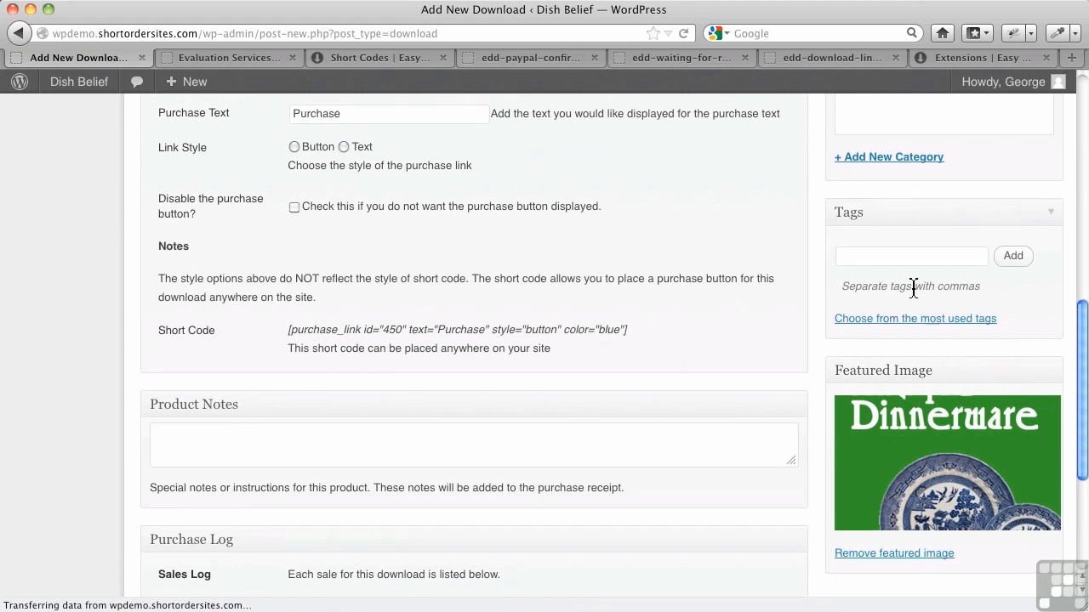
- Add a new category named E-Books to the download without a parent category
scroll(914, 290, up, 5)
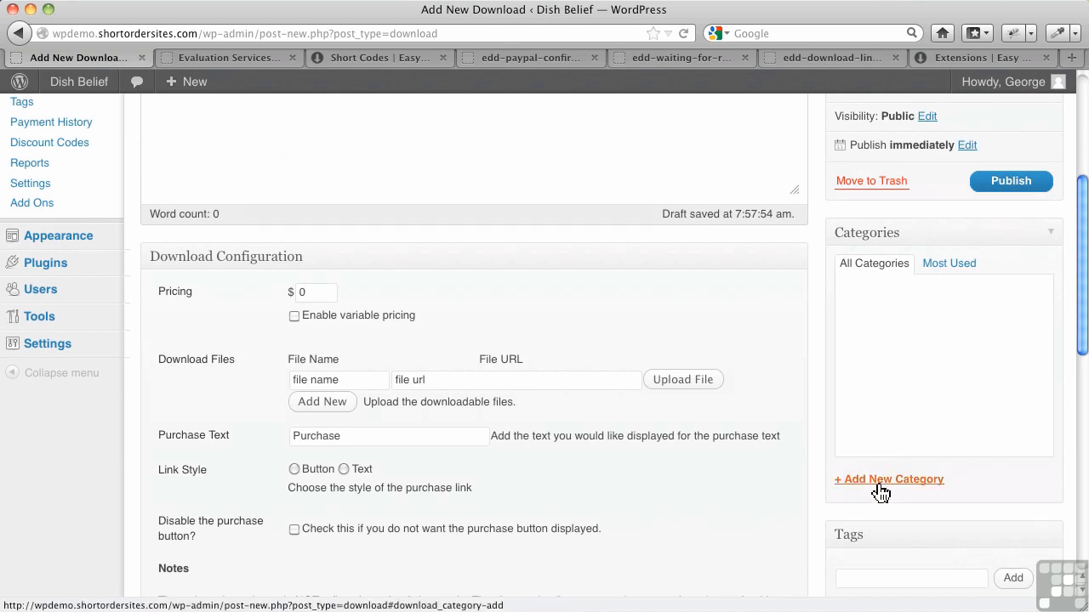
scroll(880, 486, down, 2)
click(883, 400)
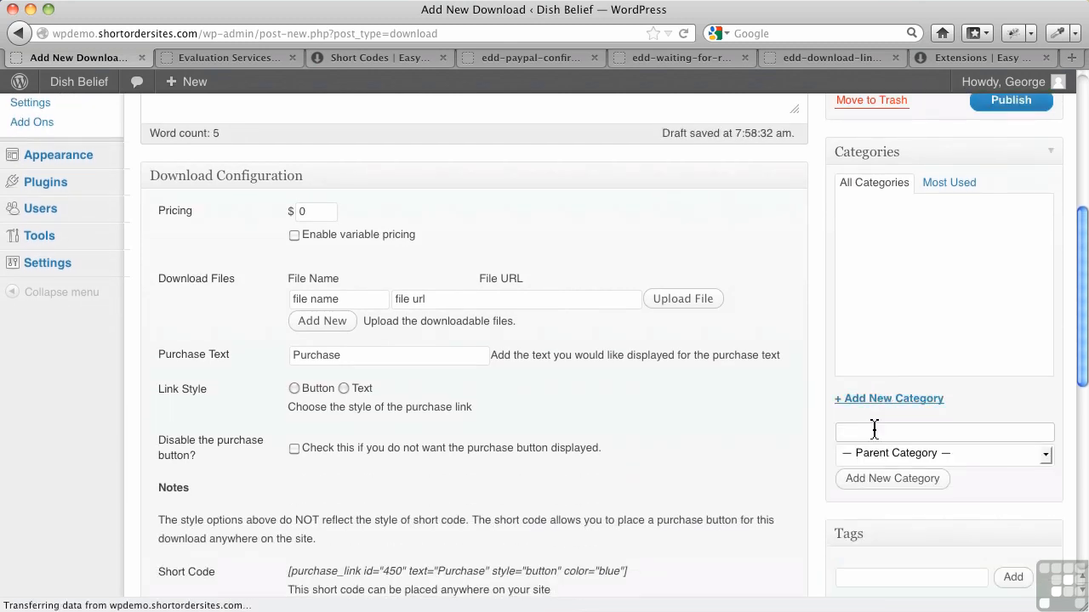
text(E-Books)
click(891, 478)
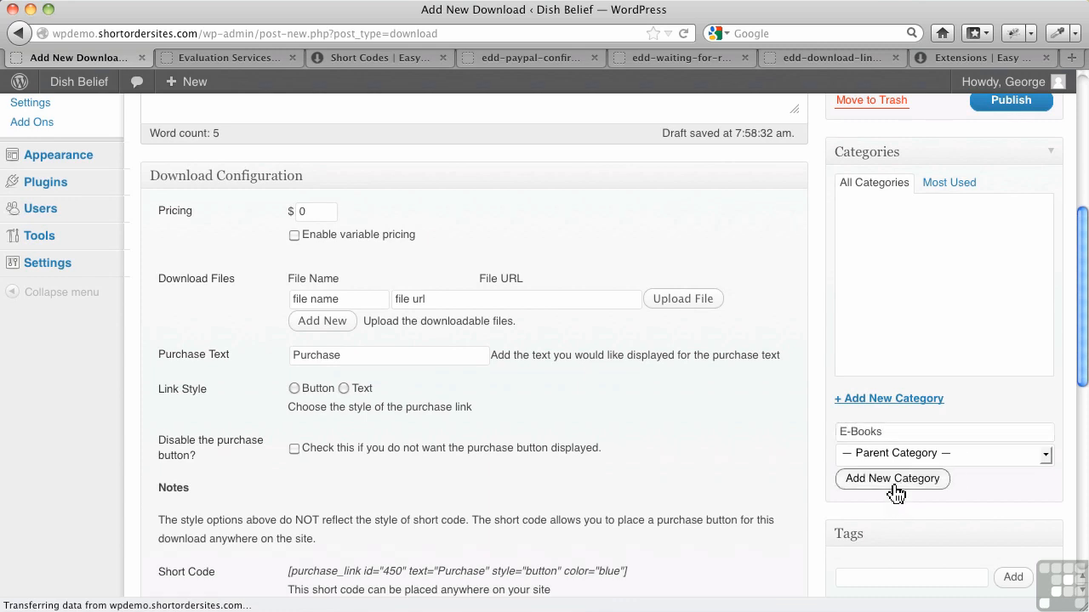
scroll(907, 260, up, 4)
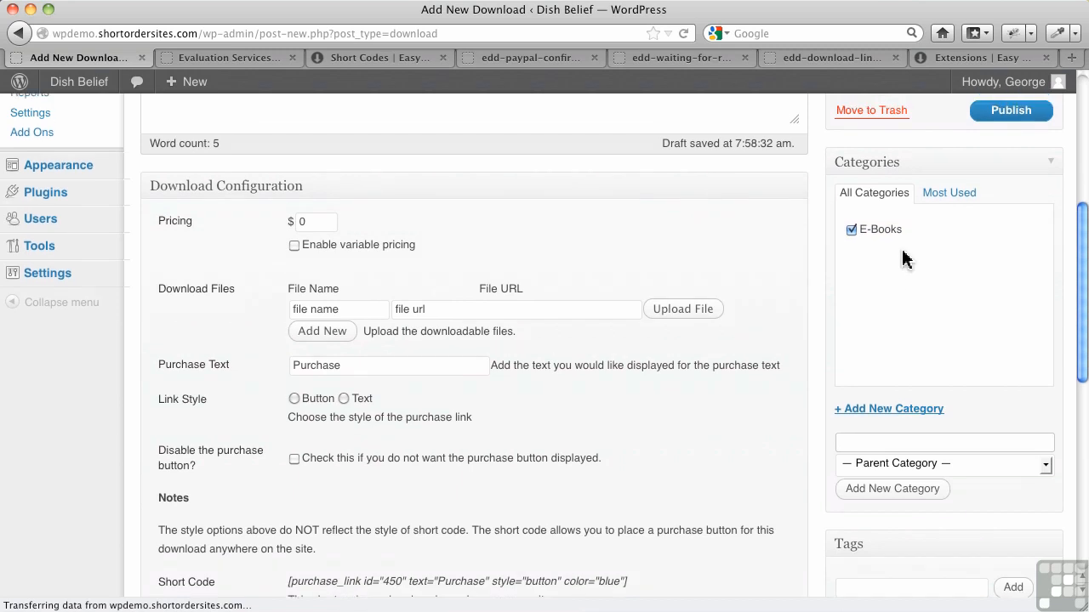
- Set the download's price to $1.00 and briefly view the variable pricing fields, leaving variable pricing disabled
scroll(387, 358, down, 4)
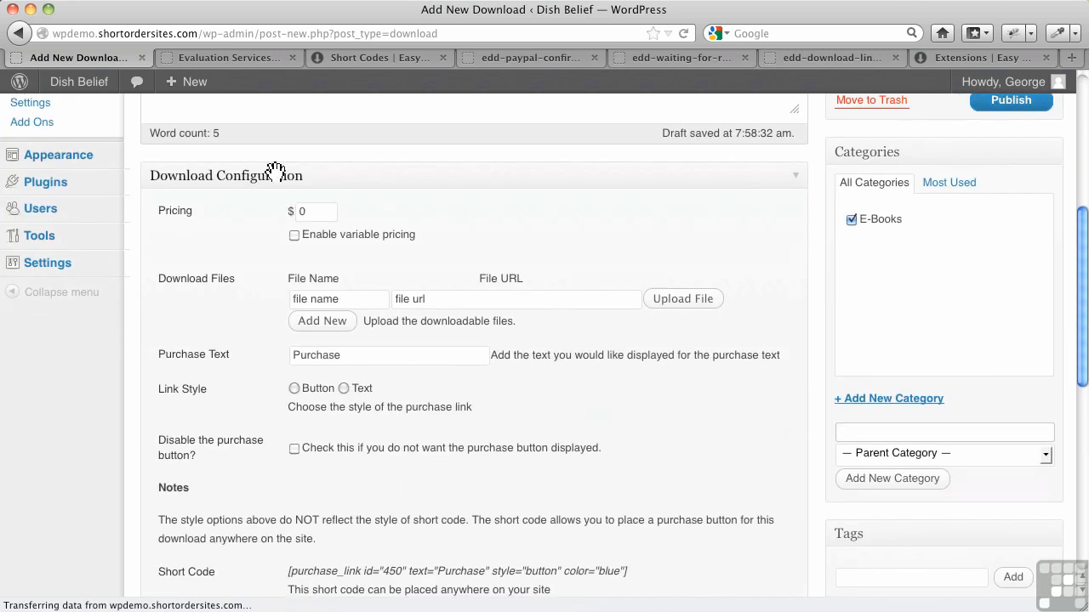
double_click(301, 214)
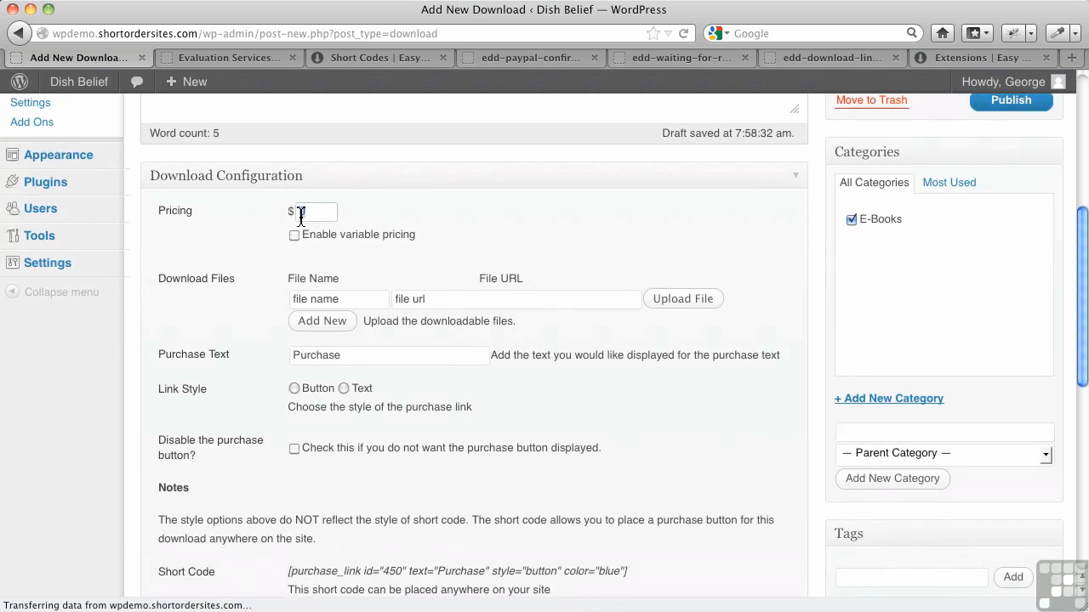
text(1.00)
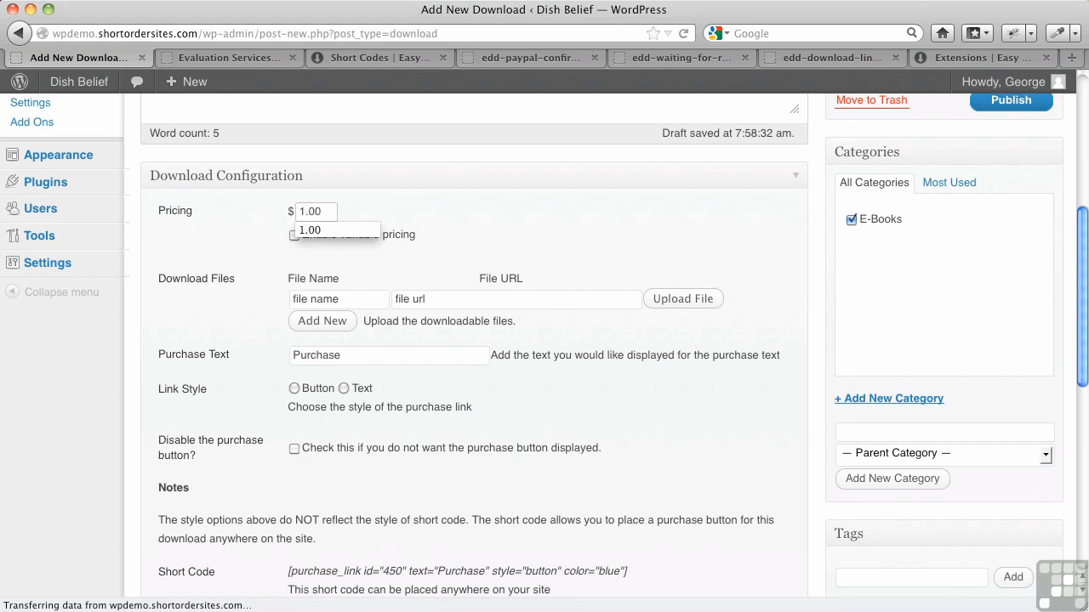
click(452, 222)
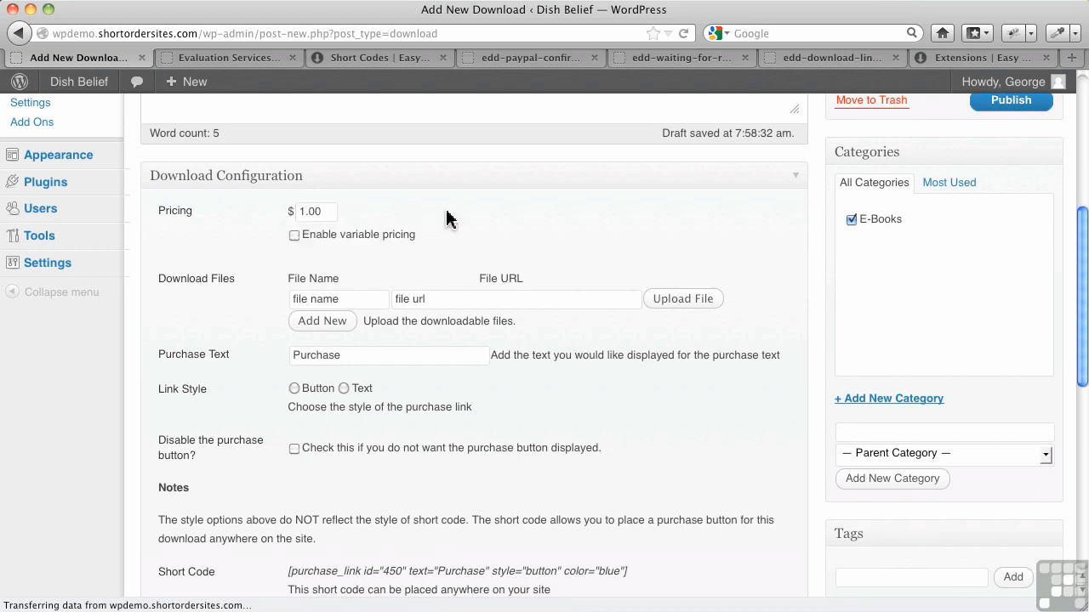
click(294, 236)
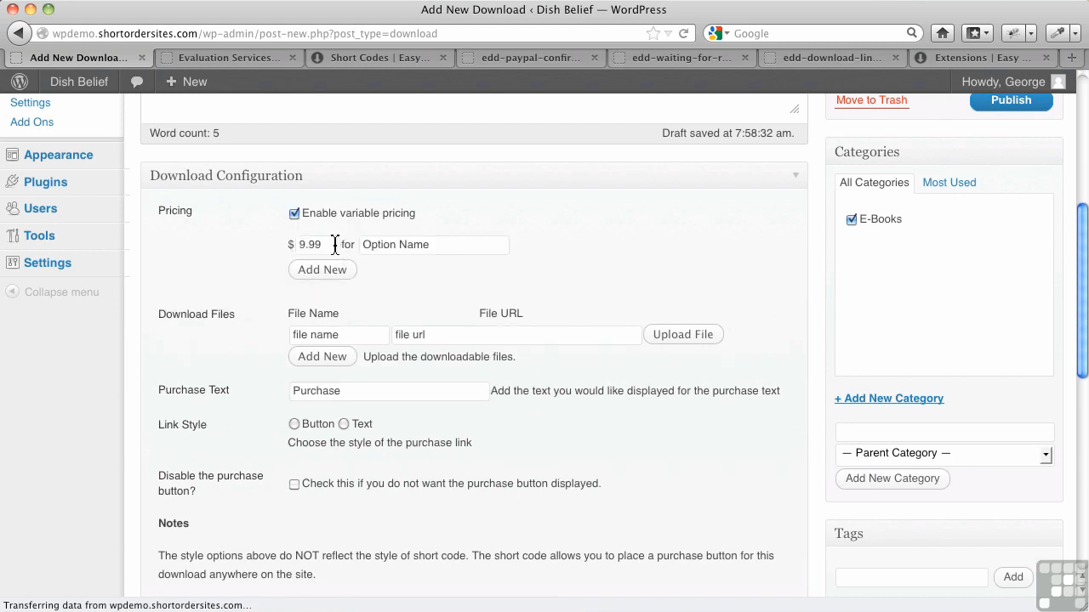
click(294, 214)
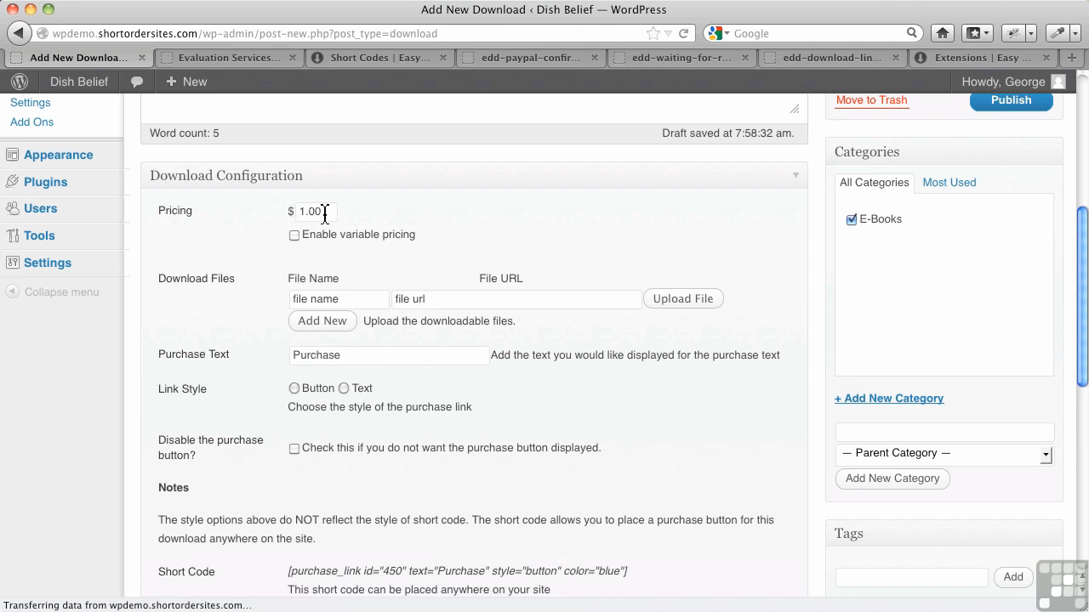
- Name the downloadable file "Antique Dinnerware" in the download configuration
click(331, 300)
click(387, 262)
click(346, 304)
text(Antique Dinnerware)
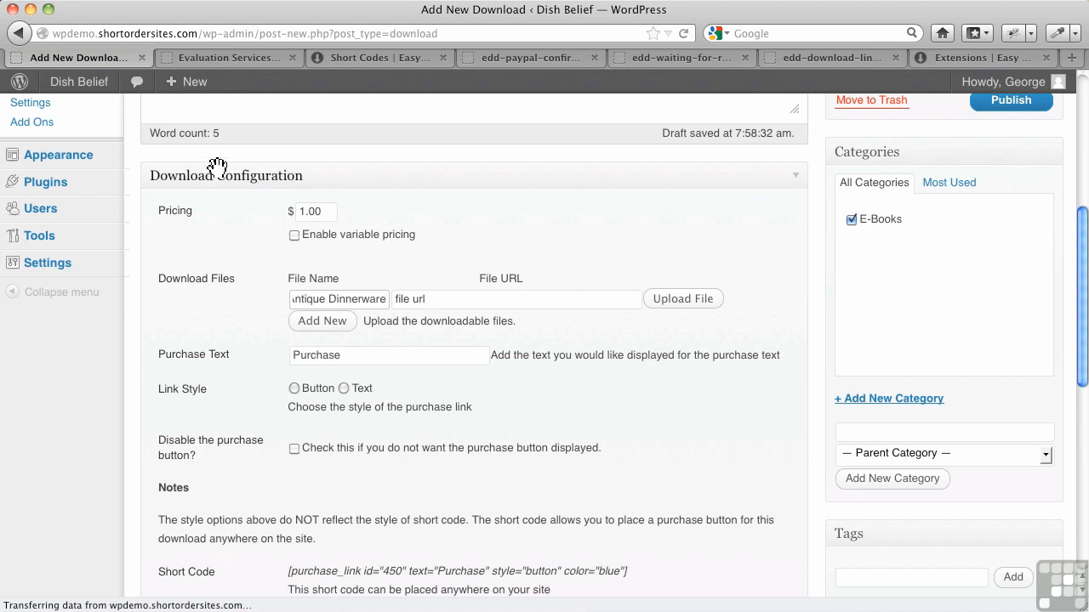
- Upload guide-to-antique-dinnerware.pdf from the Dish Belief Images folder and use it as the downloadable file
click(663, 303)
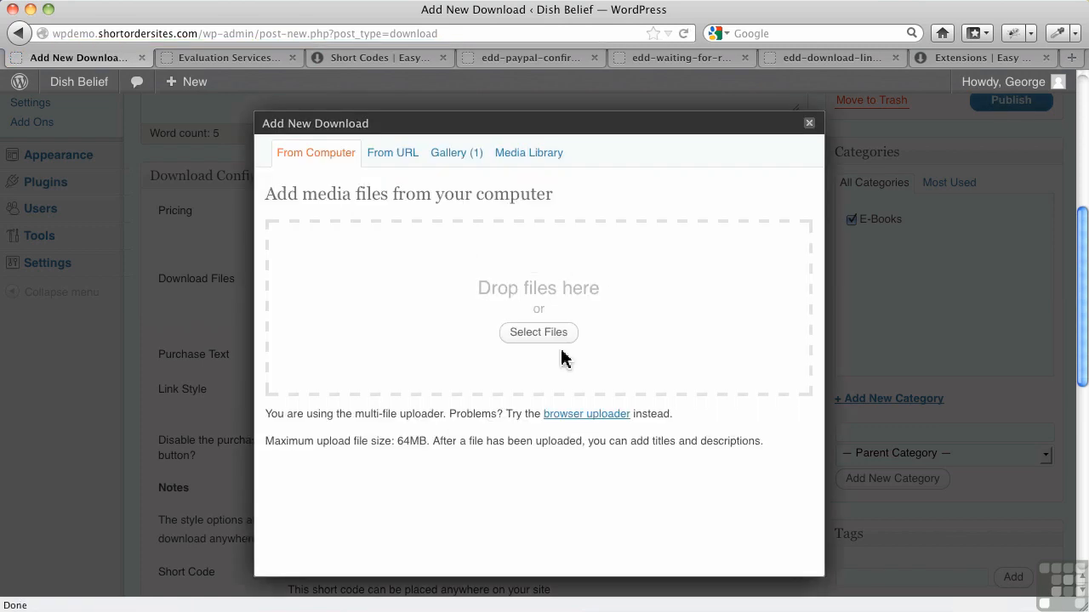
click(552, 338)
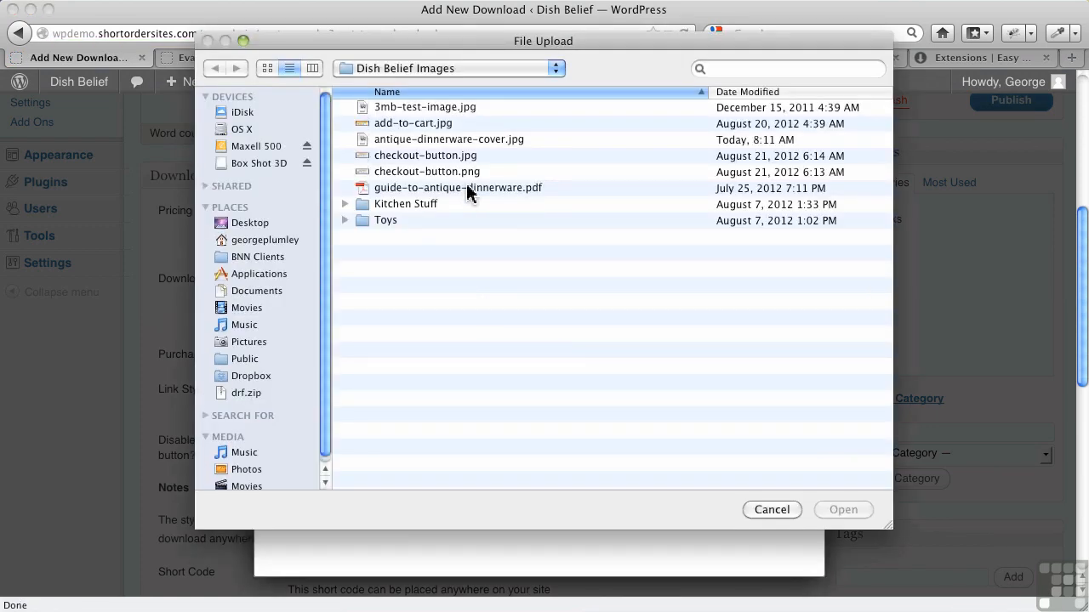
click(466, 188)
click(862, 514)
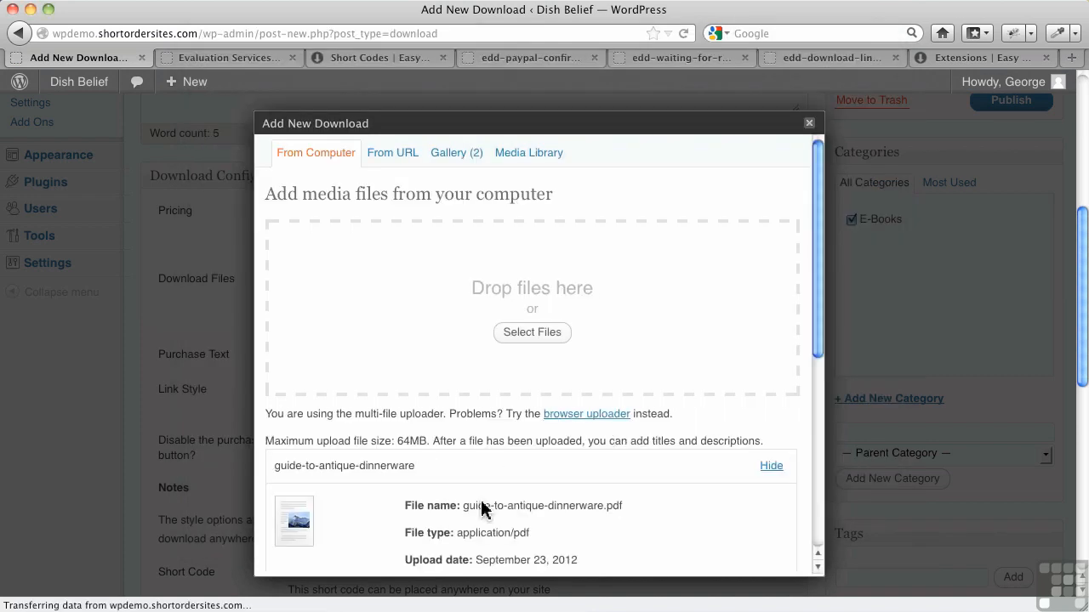
scroll(485, 502, down, 8)
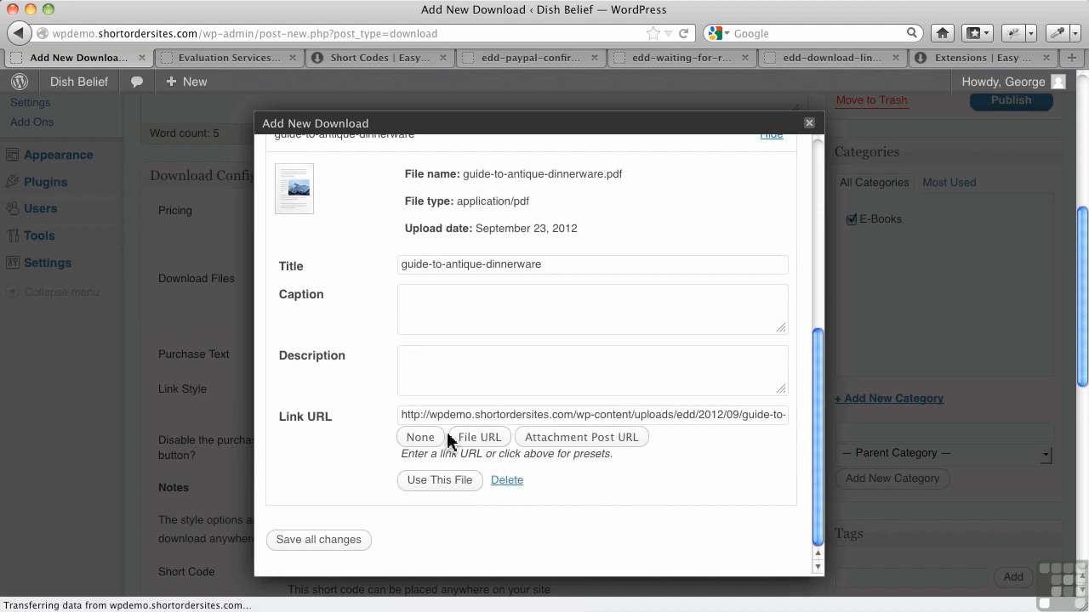
click(444, 481)
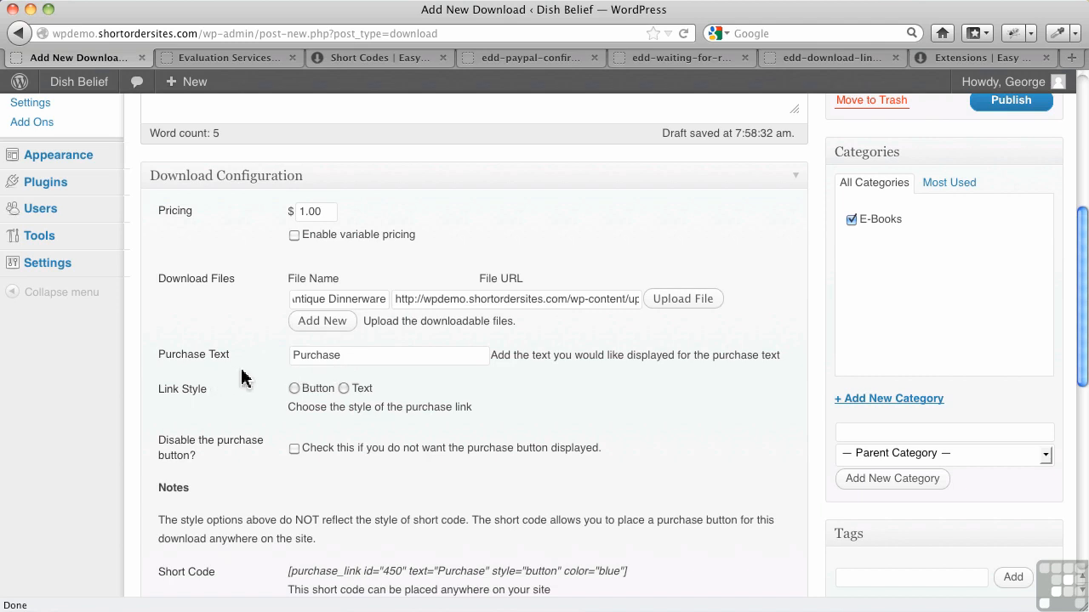
- Replace the download's purchase text with "Buy the Book"
click(364, 359)
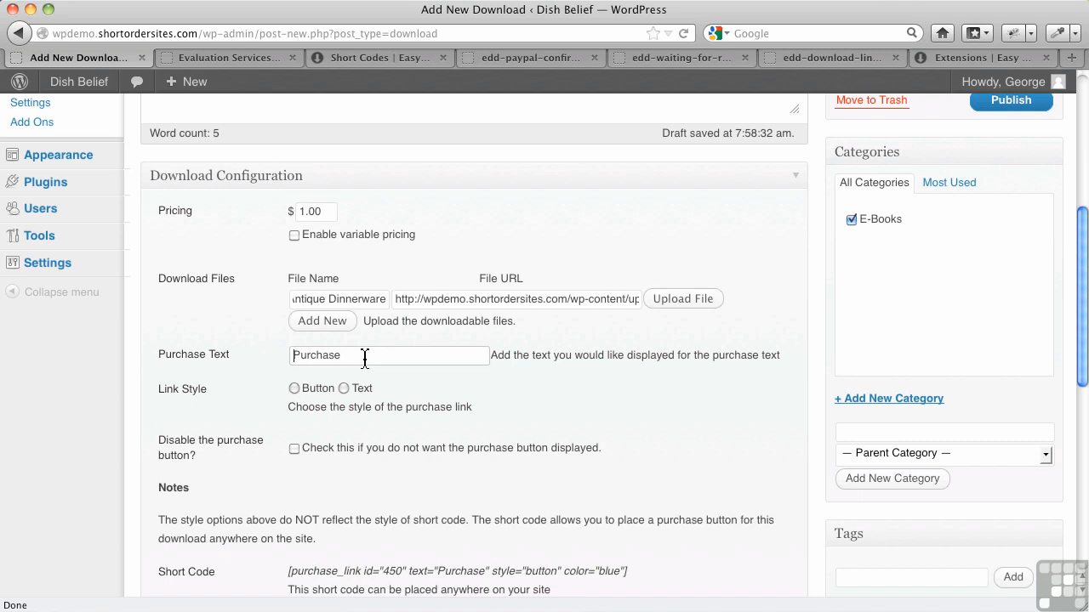
key(super+a)
text(B)
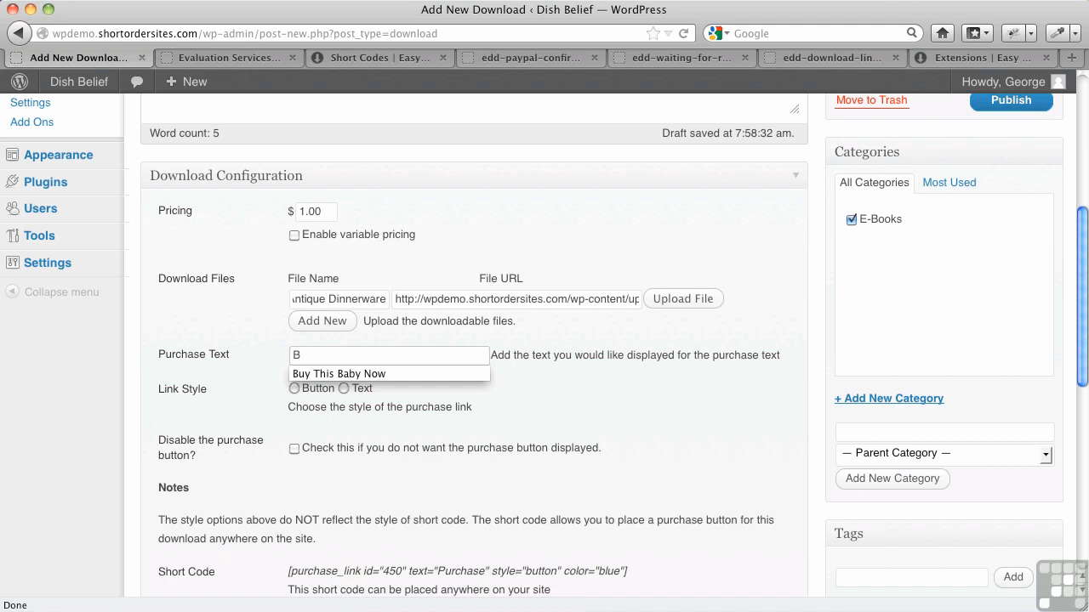
text(uy the Book)
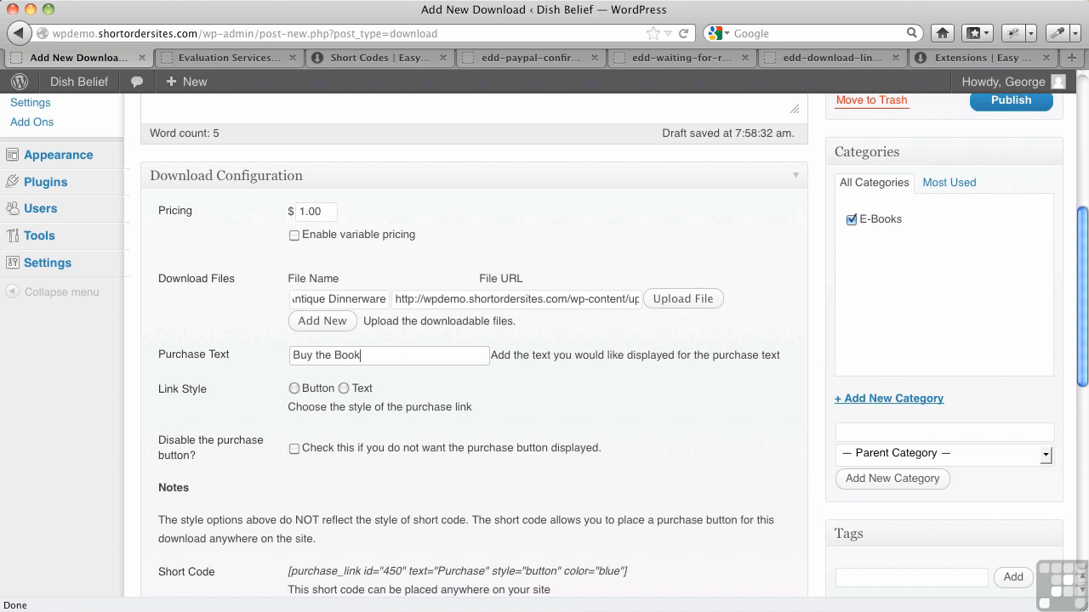
- Set the download's purchase link style to Button and its button color to Green
click(516, 379)
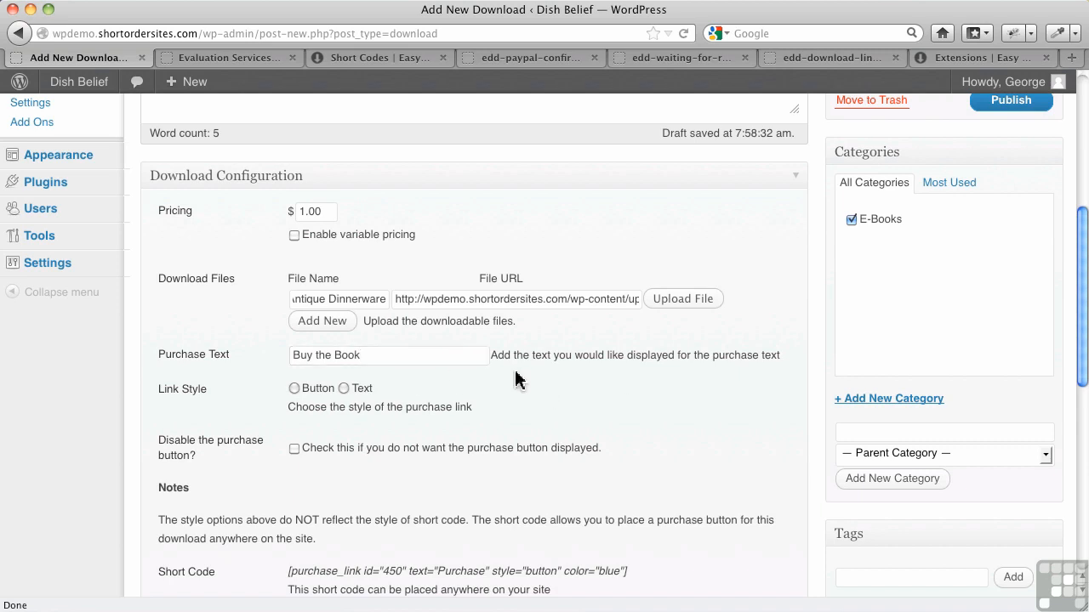
click(295, 389)
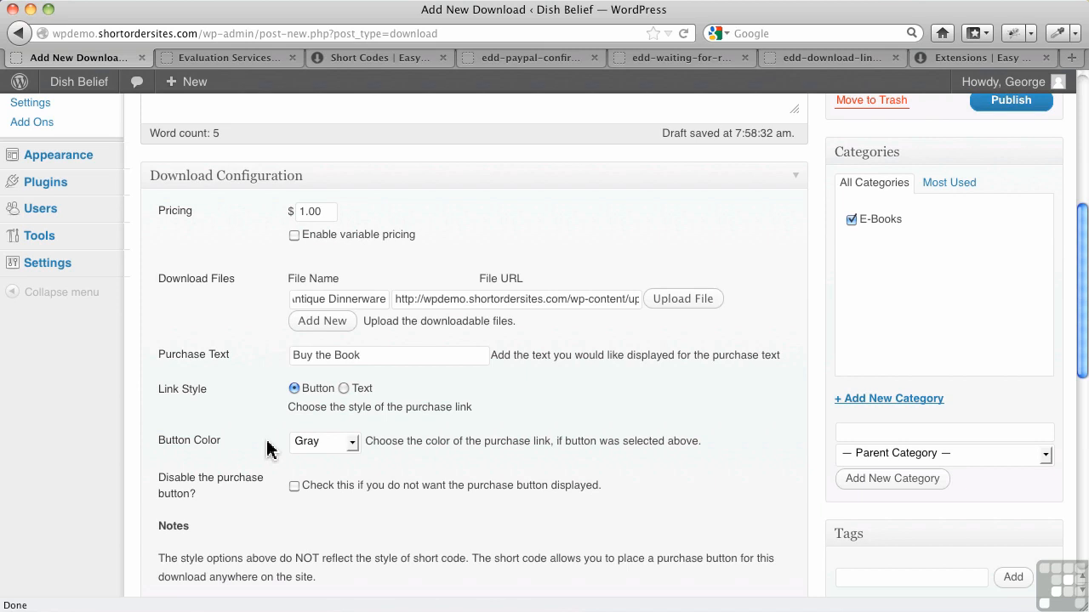
click(354, 444)
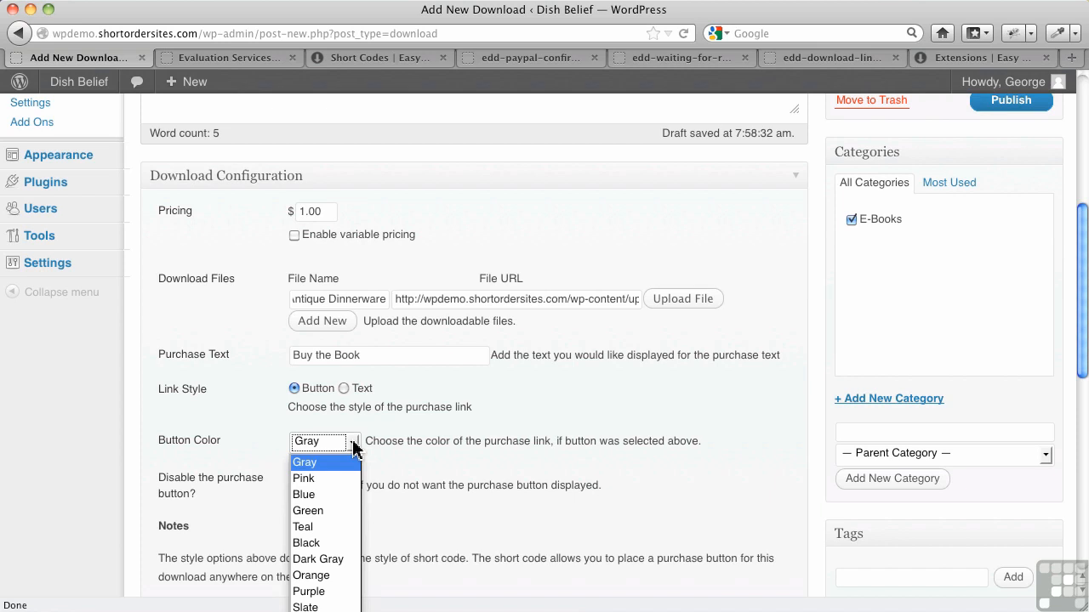
click(331, 511)
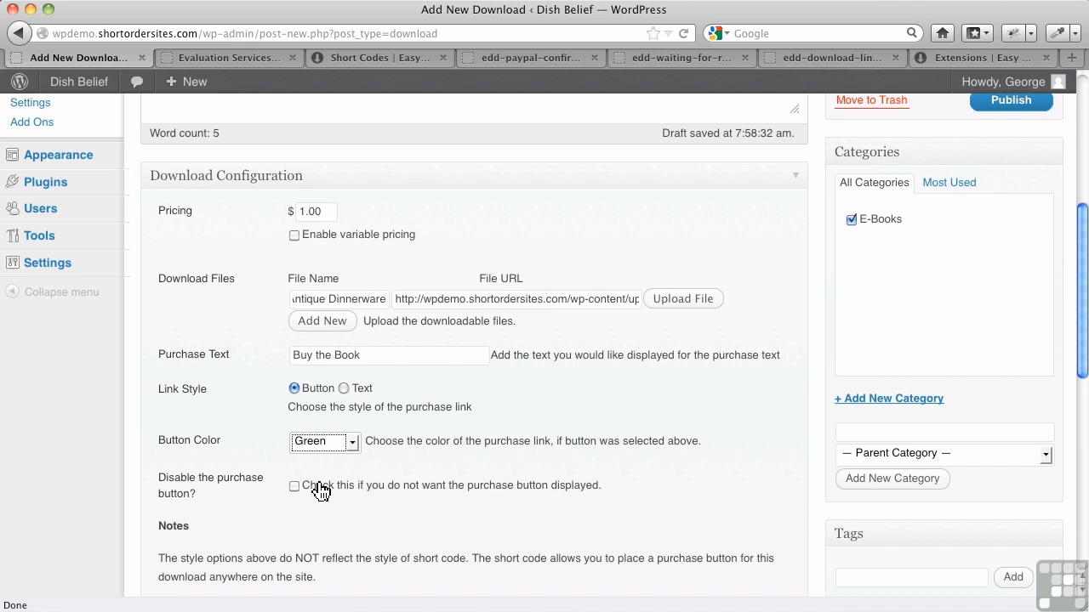
- Review the short code, product notes and log sections, leave the notes empty, and publish the download
scroll(311, 510, down, 2)
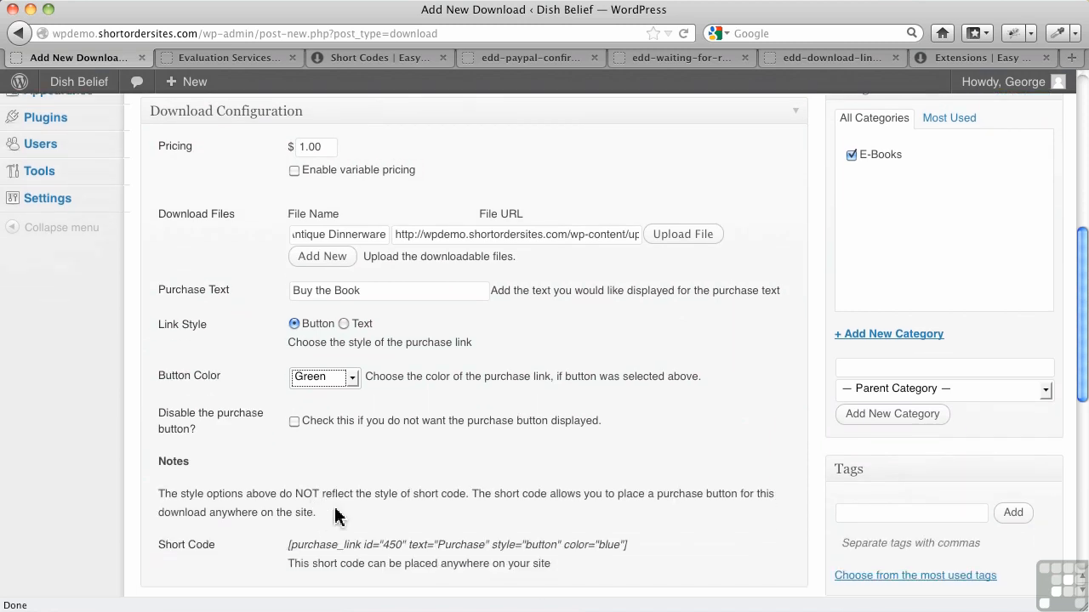
scroll(336, 516, down, 3)
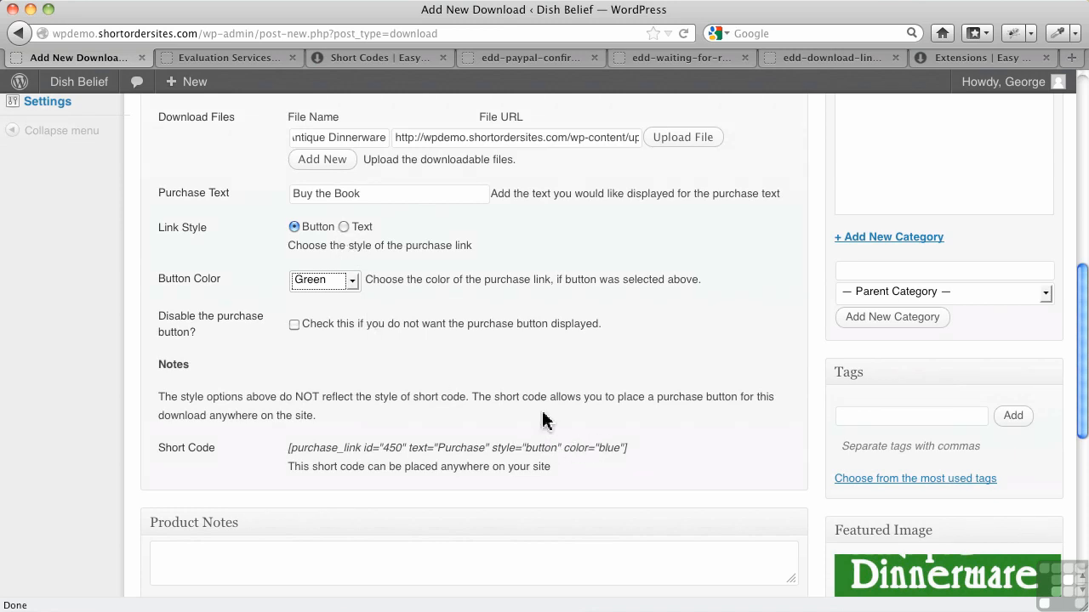
scroll(574, 389, down, 7)
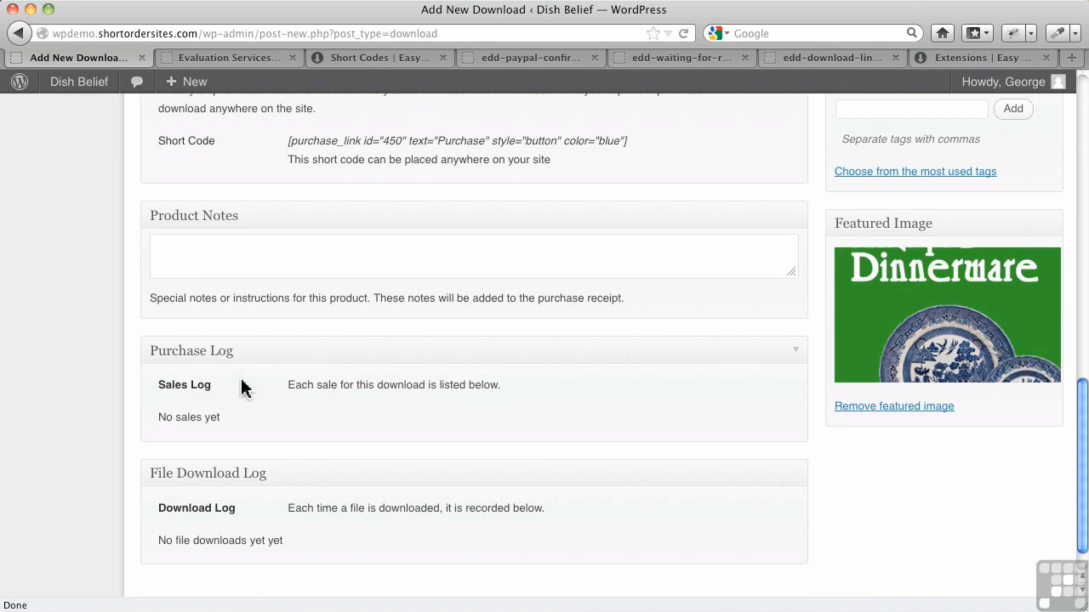
scroll(255, 374, up, 3)
click(236, 424)
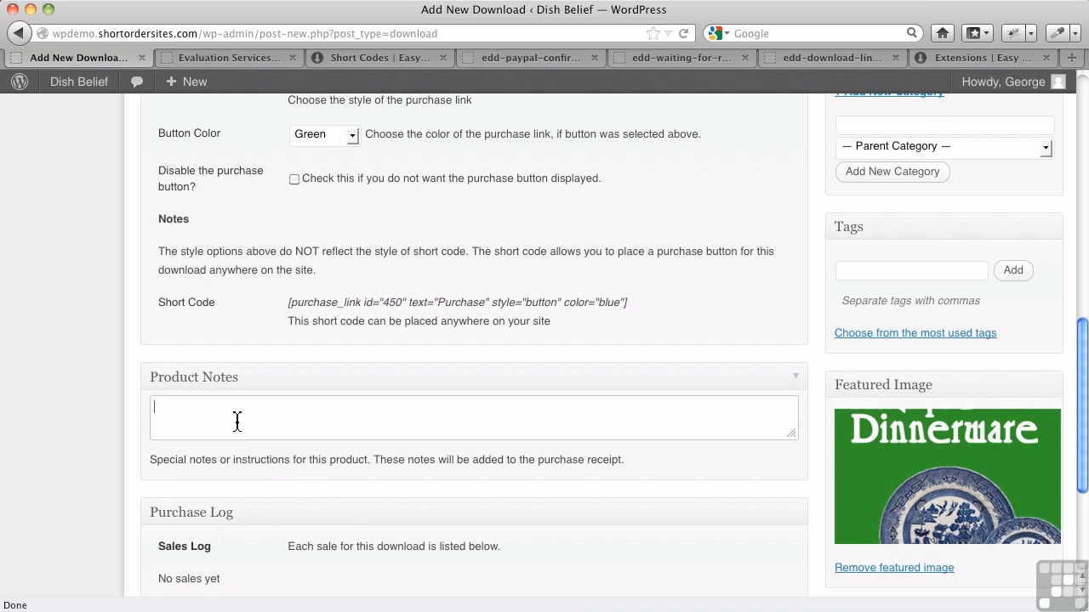
scroll(762, 296, up, 10)
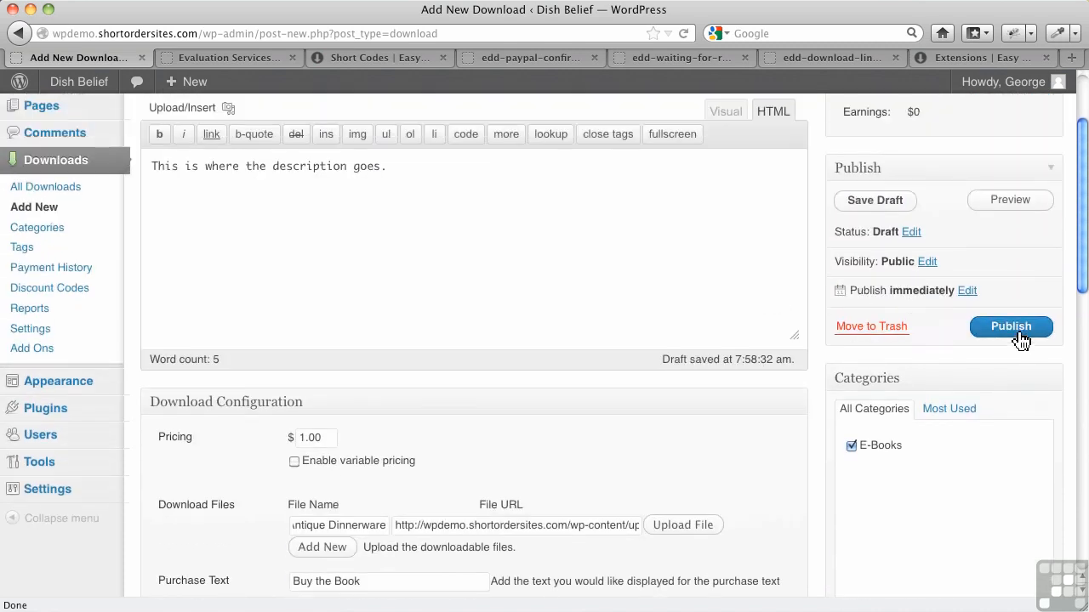
click(1012, 328)
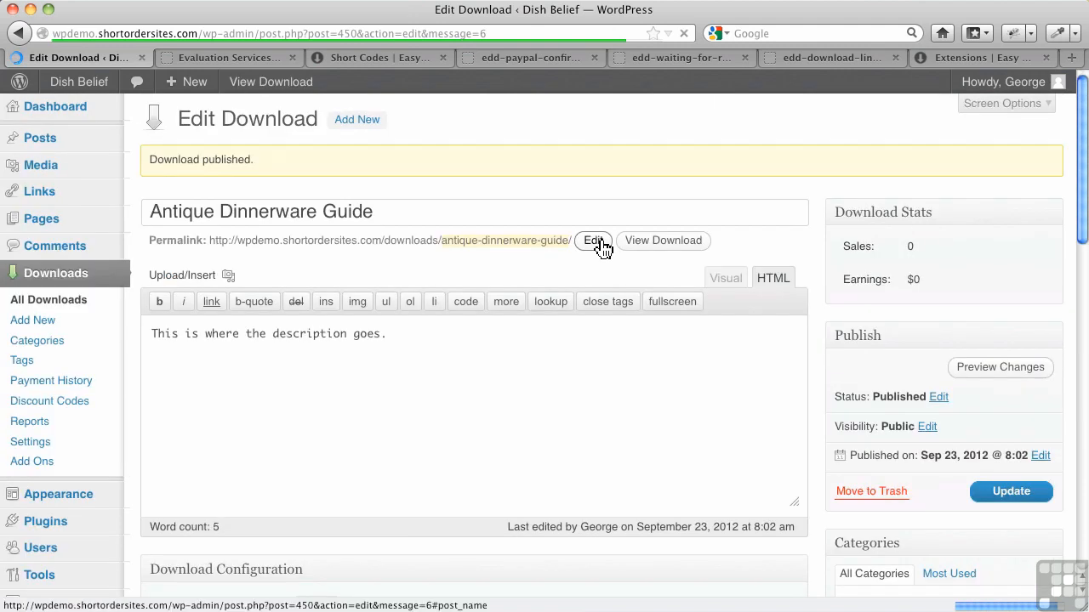
- Examine the published download's configuration and short code, and open the list of all downloads
scroll(499, 366, down, 4)
scroll(498, 366, down, 4)
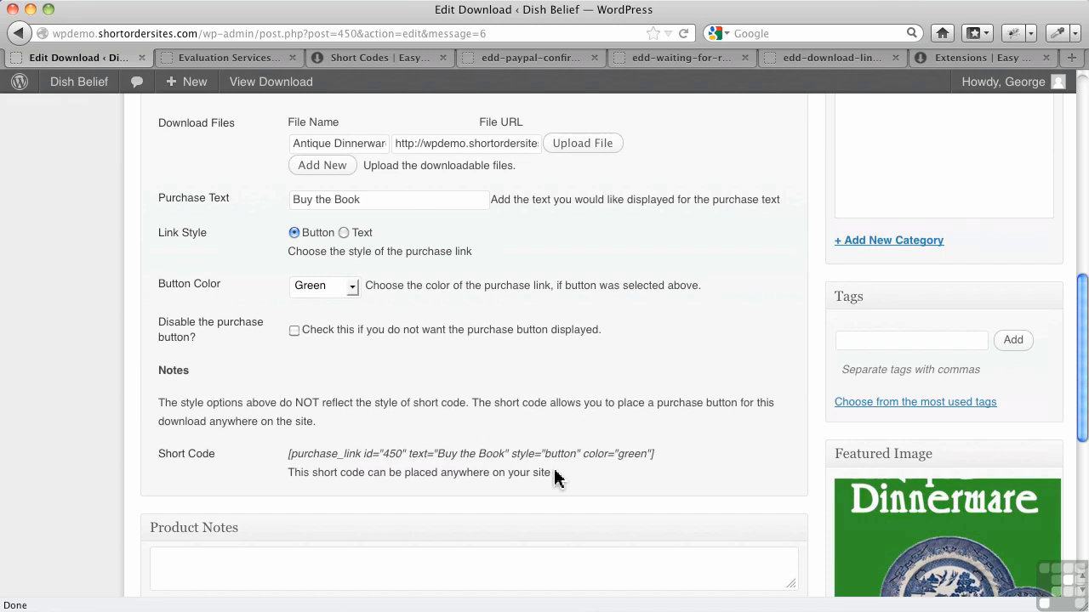
scroll(445, 421, down, 1)
scroll(446, 421, up, 4)
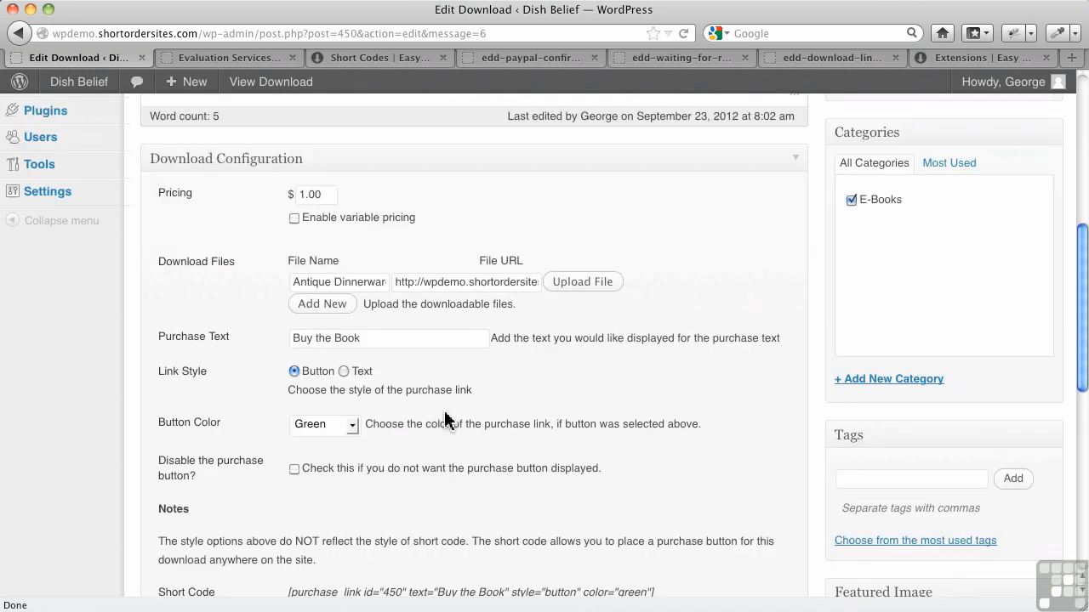
scroll(446, 421, up, 10)
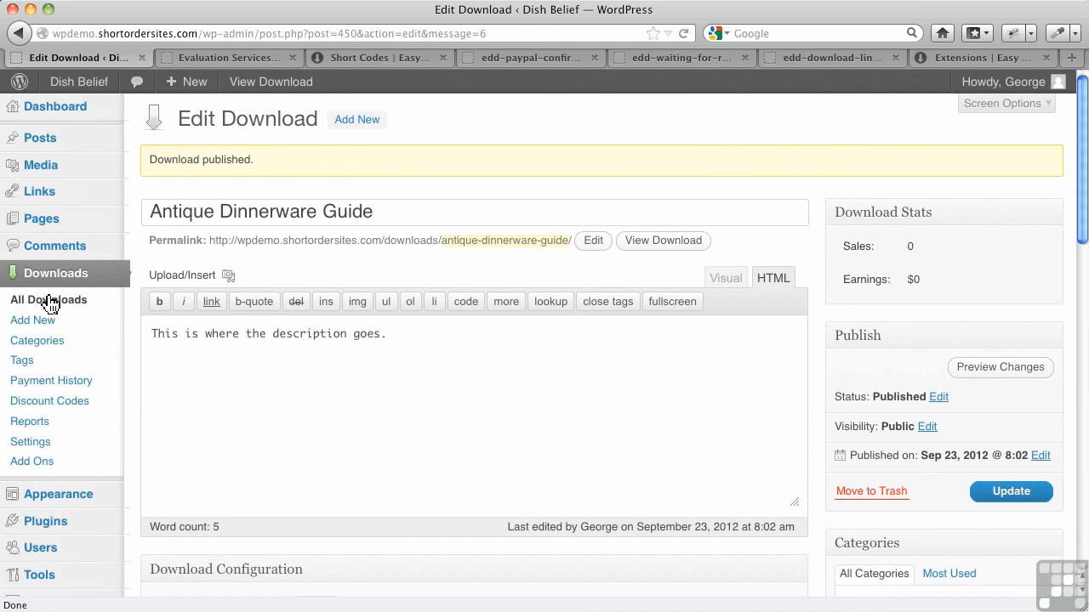
click(46, 307)
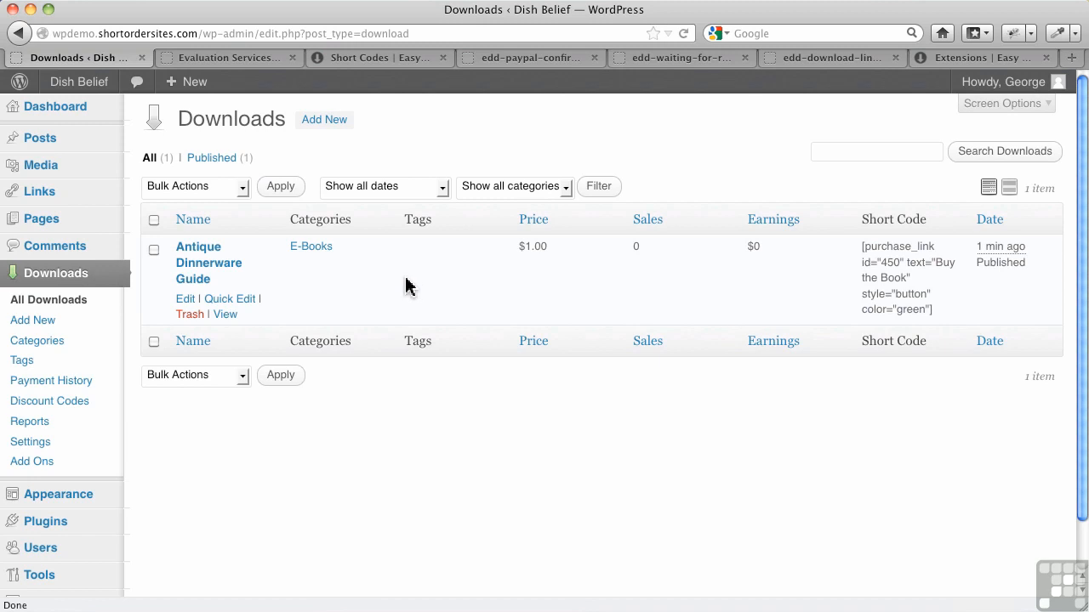
- Reload the public Evaluation Services page and check it and the Blog page for the new product
click(239, 58)
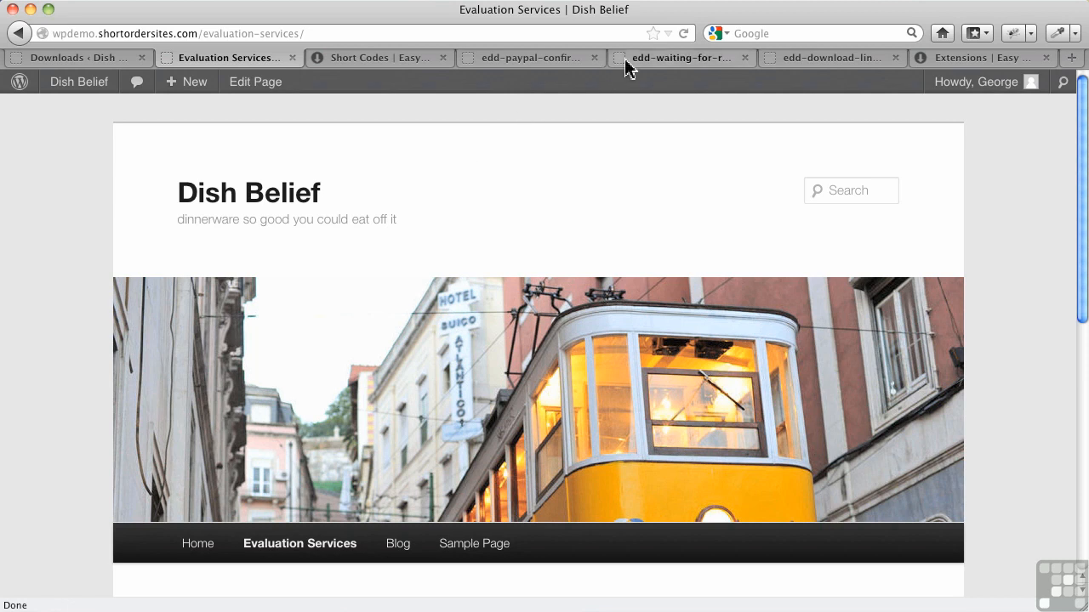
click(683, 34)
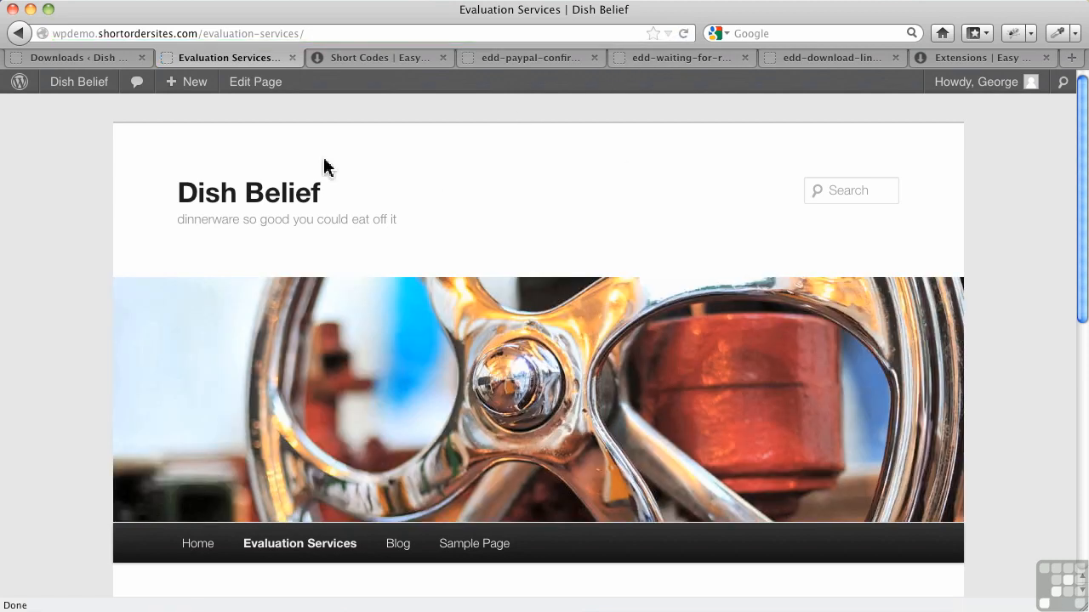
scroll(159, 342, down, 1)
scroll(159, 341, down, 5)
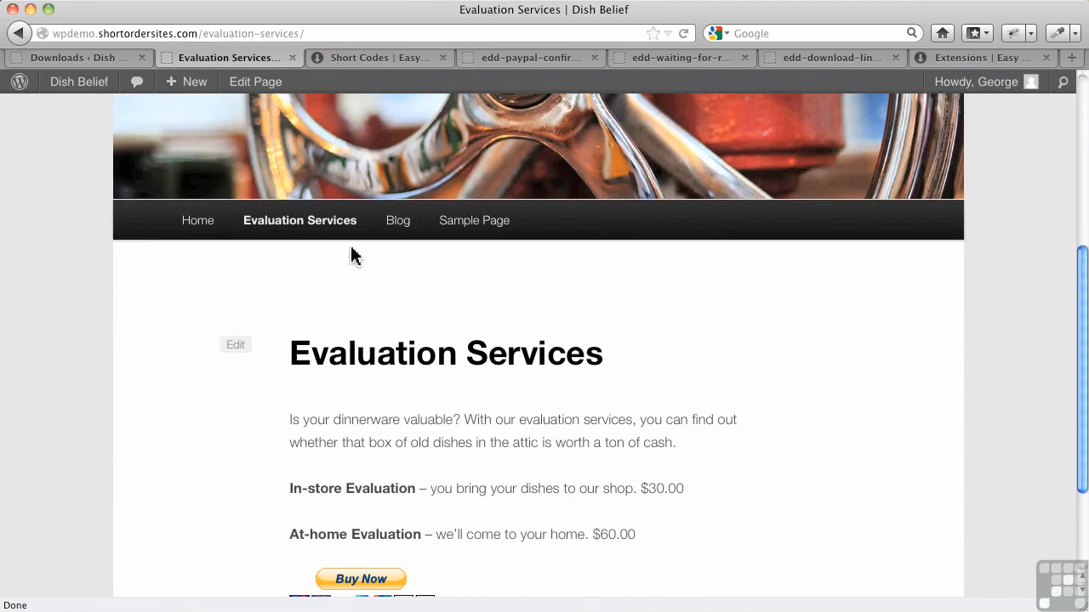
click(386, 241)
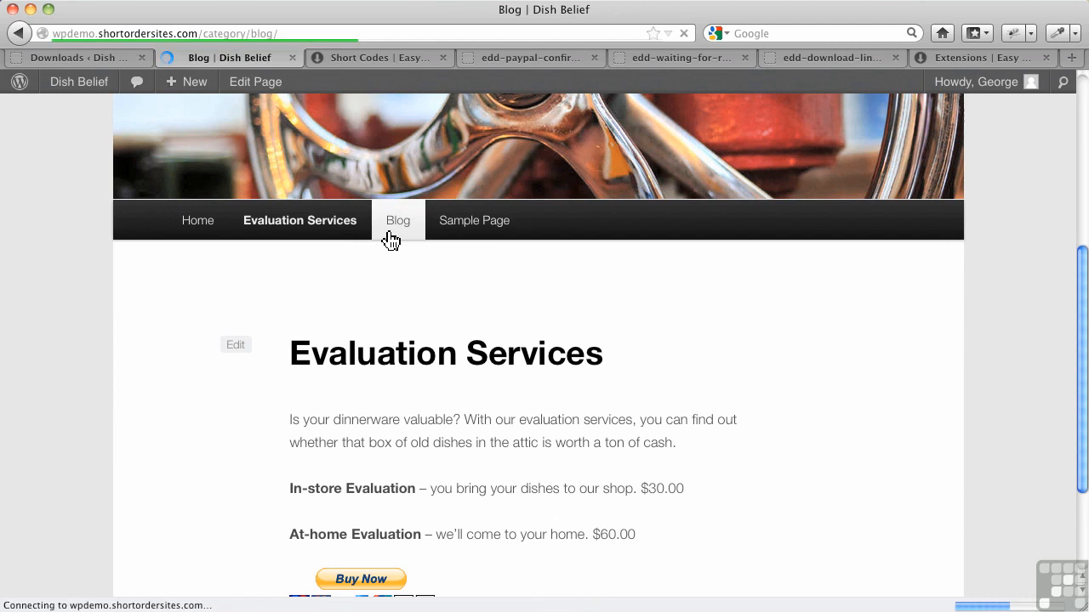
scroll(284, 307, down, 5)
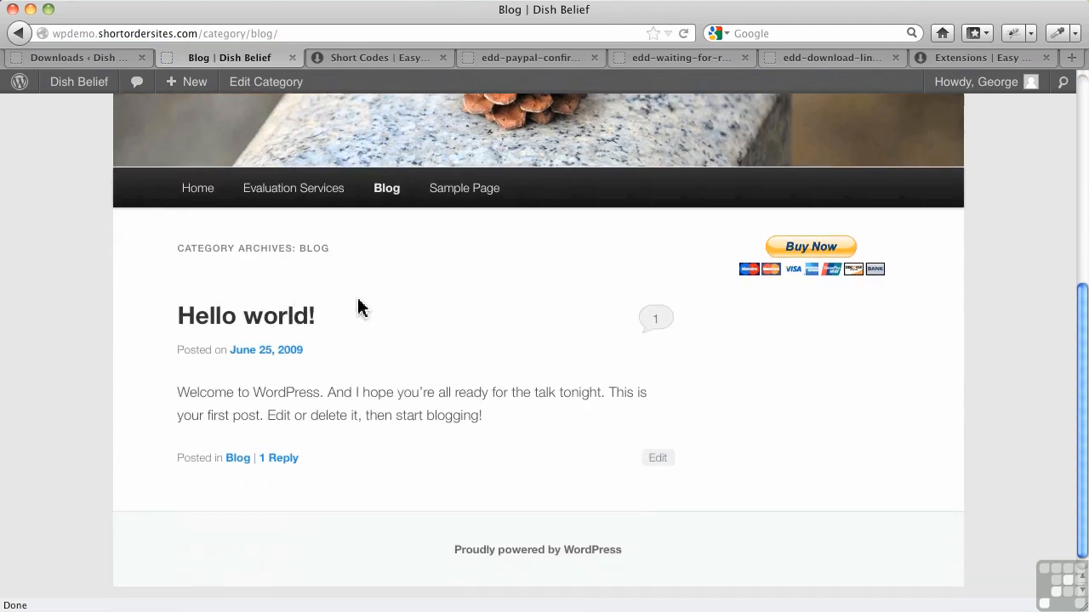
scroll(357, 308, up, 3)
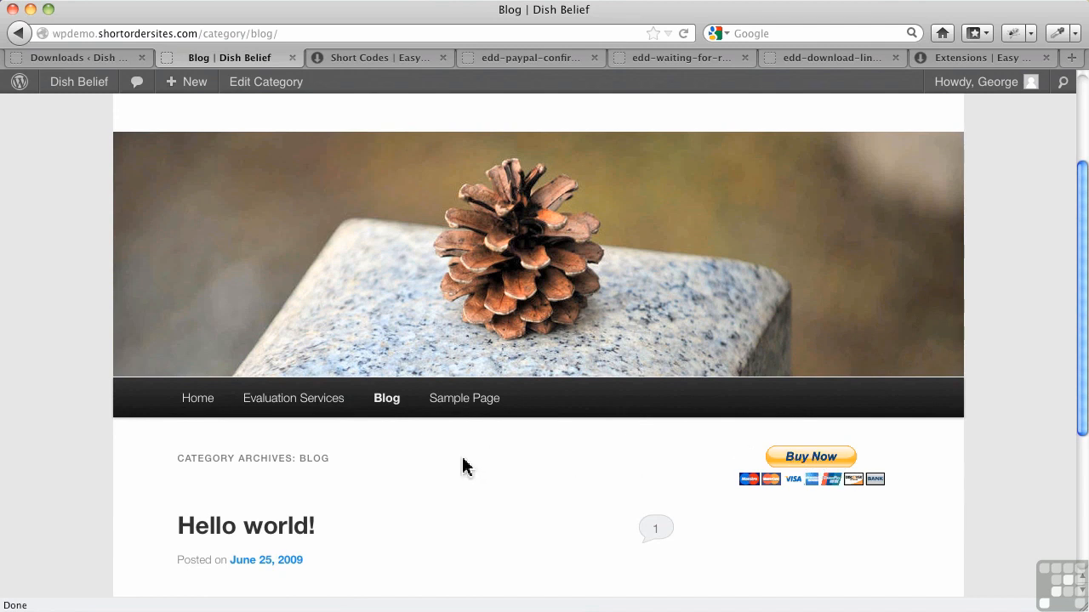
scroll(392, 426, up, 3)
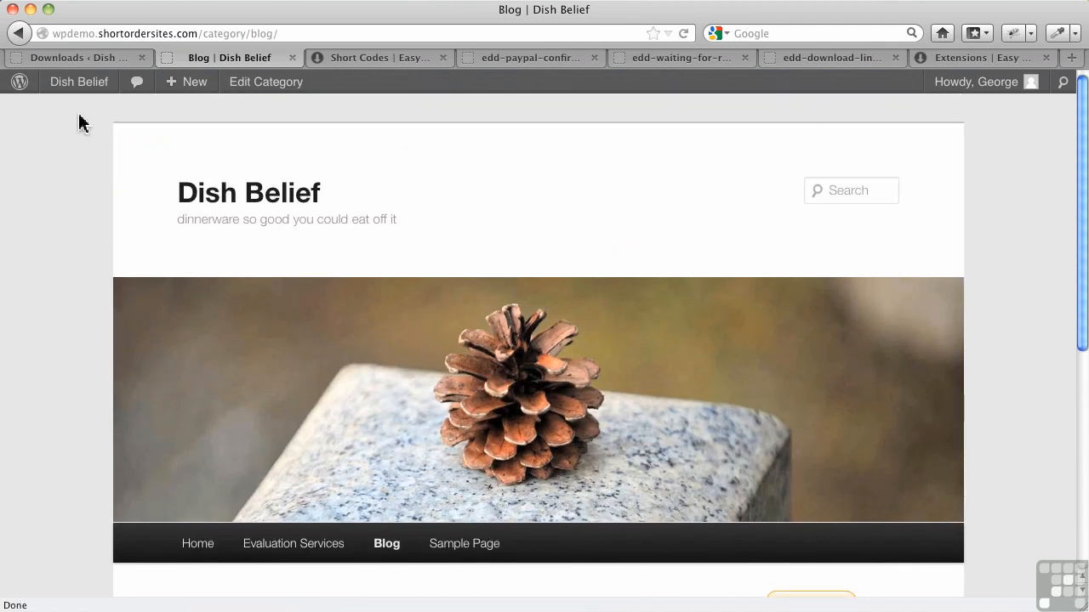
- Open the site's list of all pages and look through the Easy Digital Downloads short code documentation
click(92, 57)
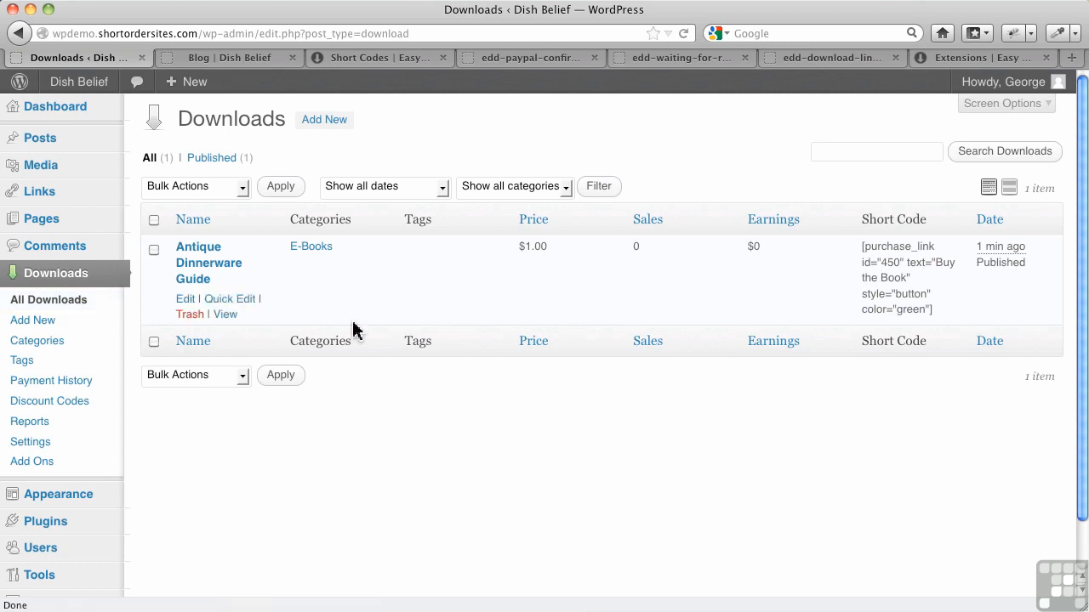
click(65, 229)
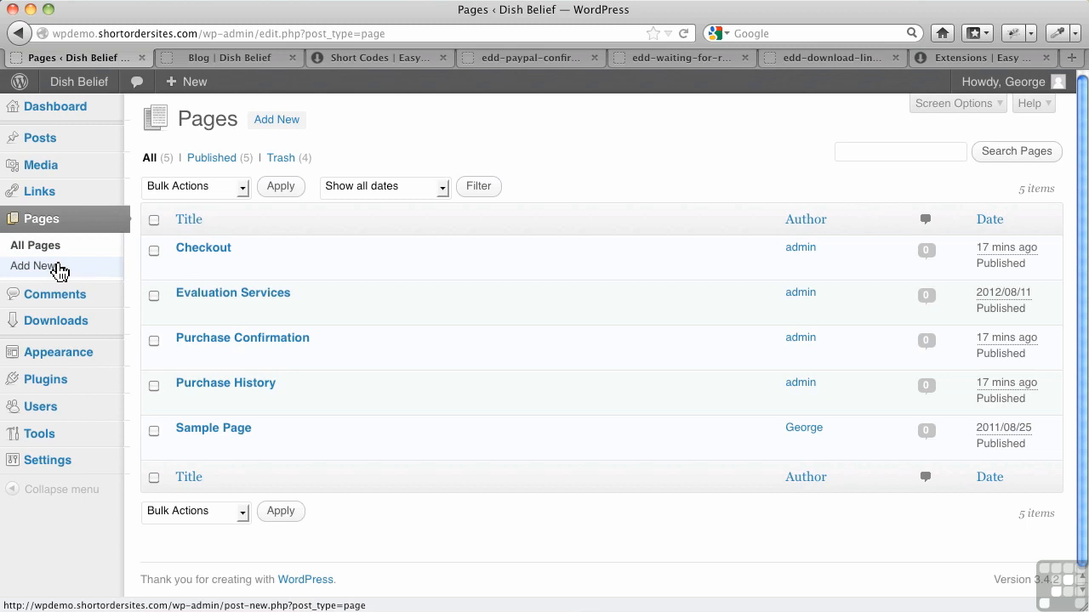
click(391, 64)
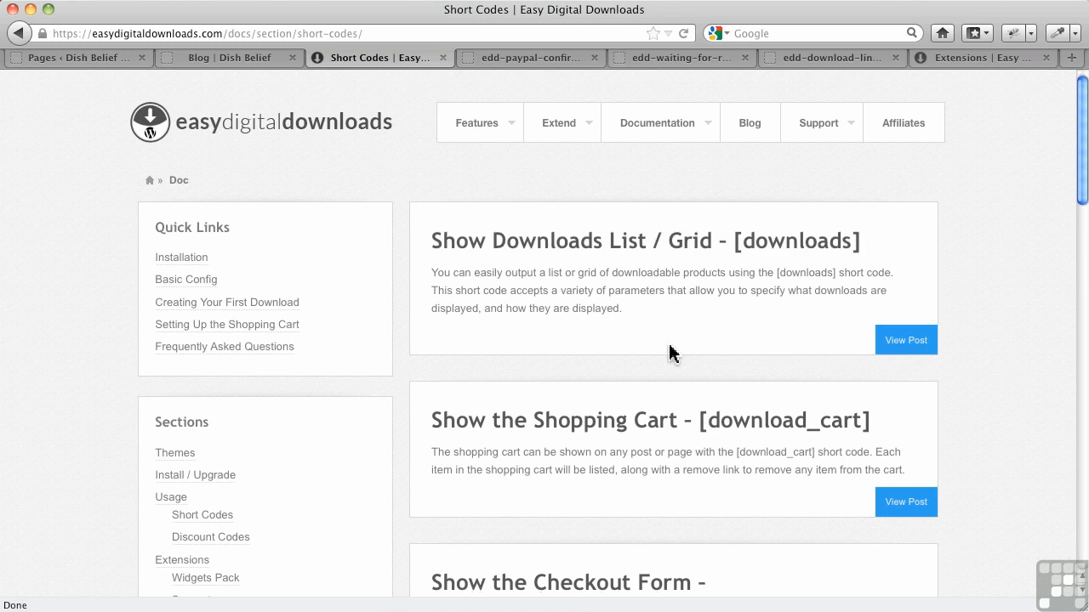
scroll(651, 383, down, 5)
scroll(652, 389, down, 2)
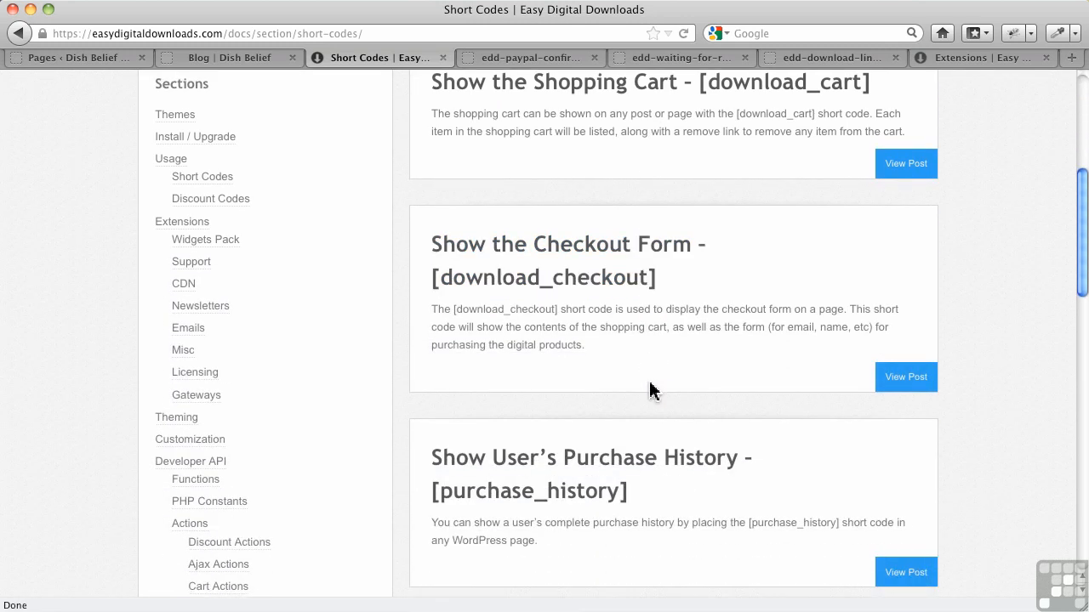
scroll(651, 389, up, 5)
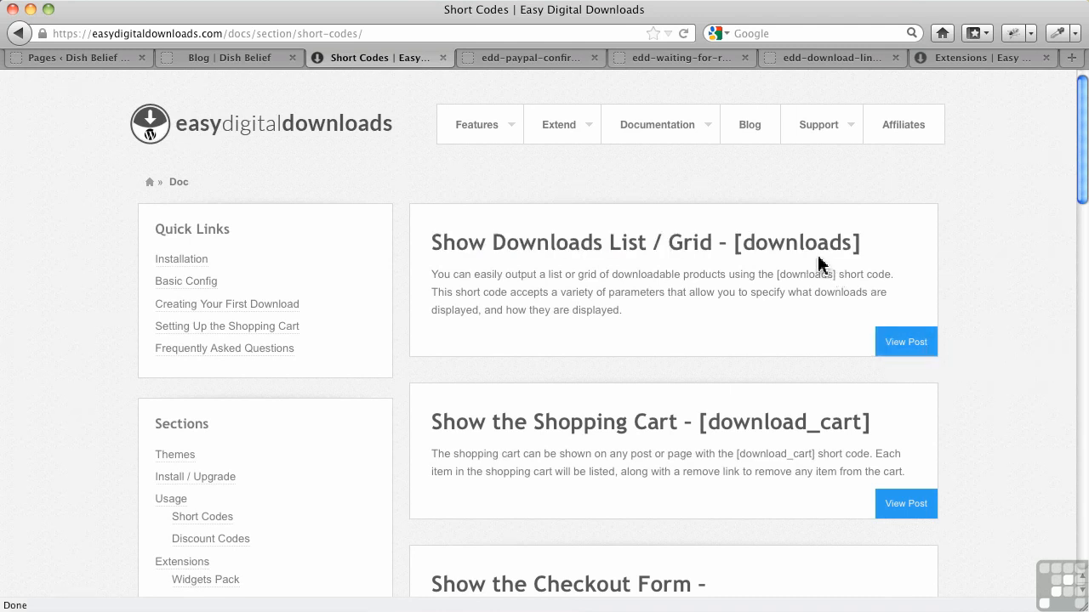
- Open the Show Downloads List / Grid article and copy the default [downloads] short code
click(910, 349)
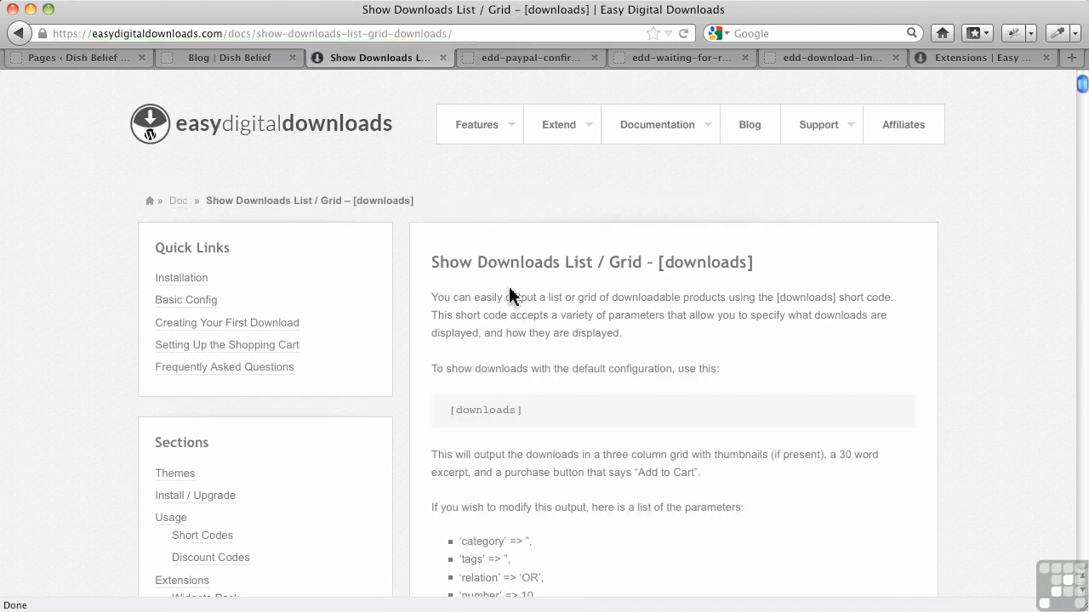
scroll(510, 292, down, 5)
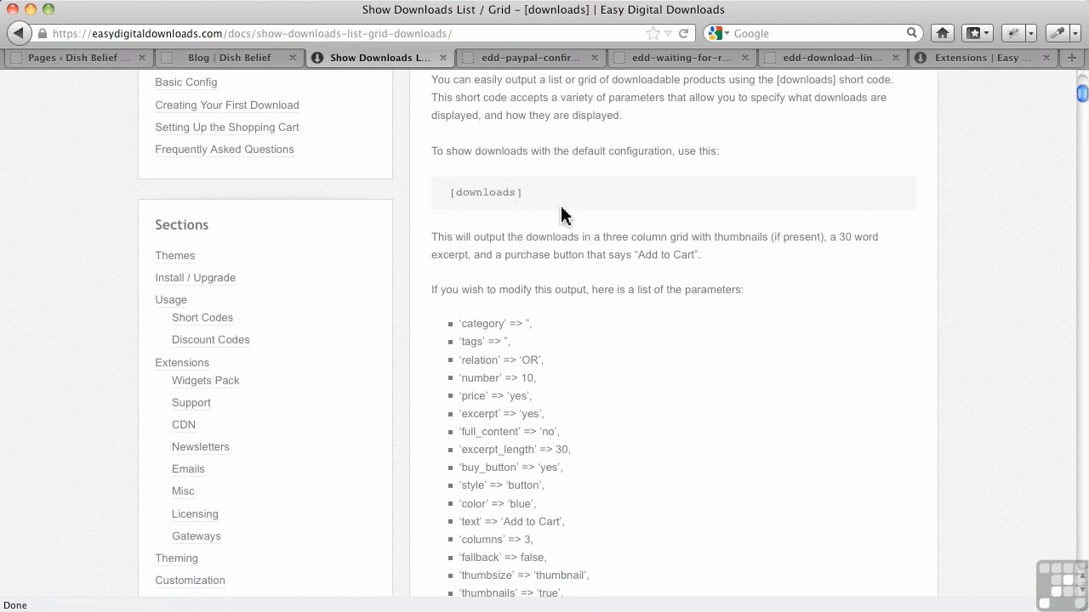
drag(533, 196, 464, 197)
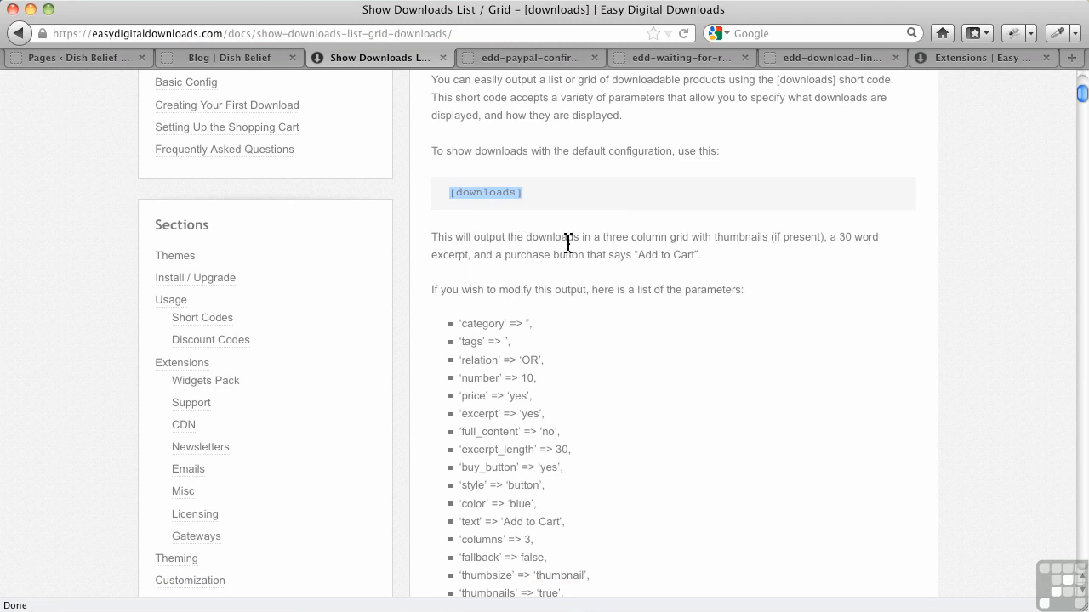
- Create and publish a new page titled "Downloadable Products" containing the [downloads] short code
click(87, 59)
click(33, 270)
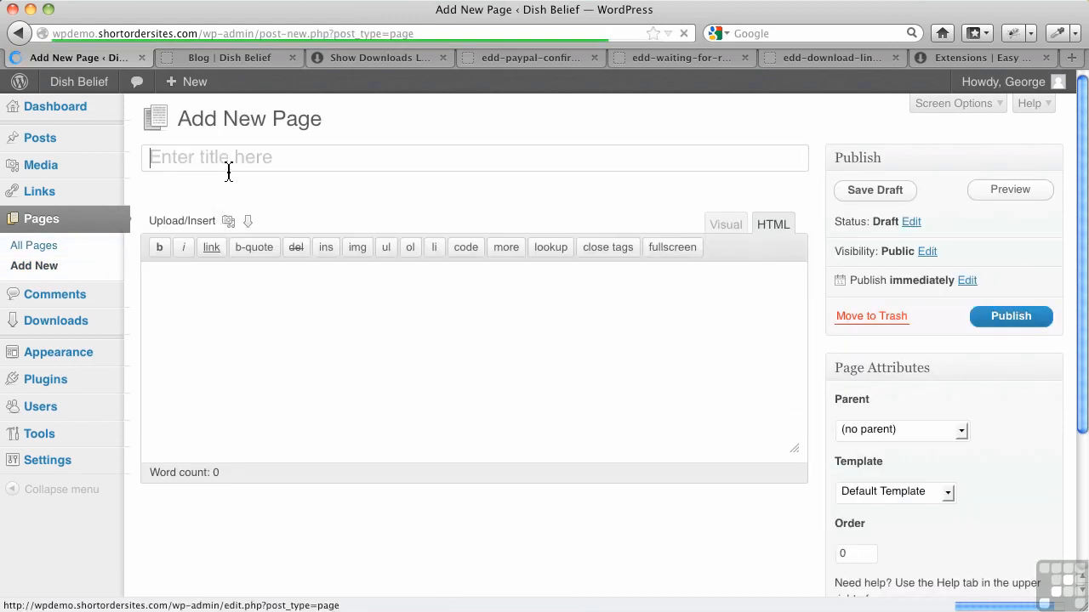
click(229, 169)
text(Downloadable Products)
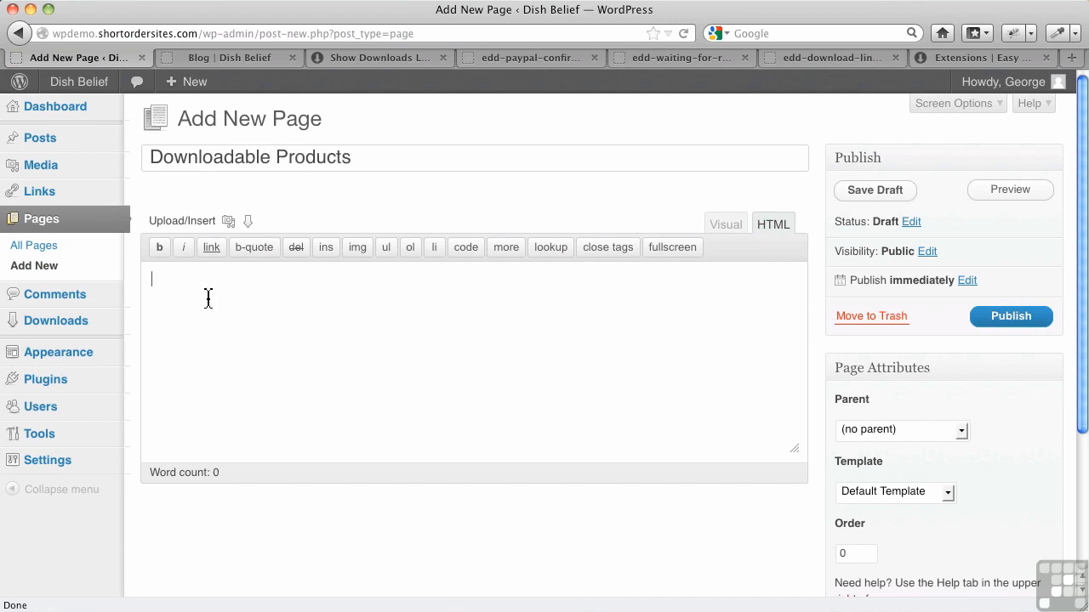
text([downloads])
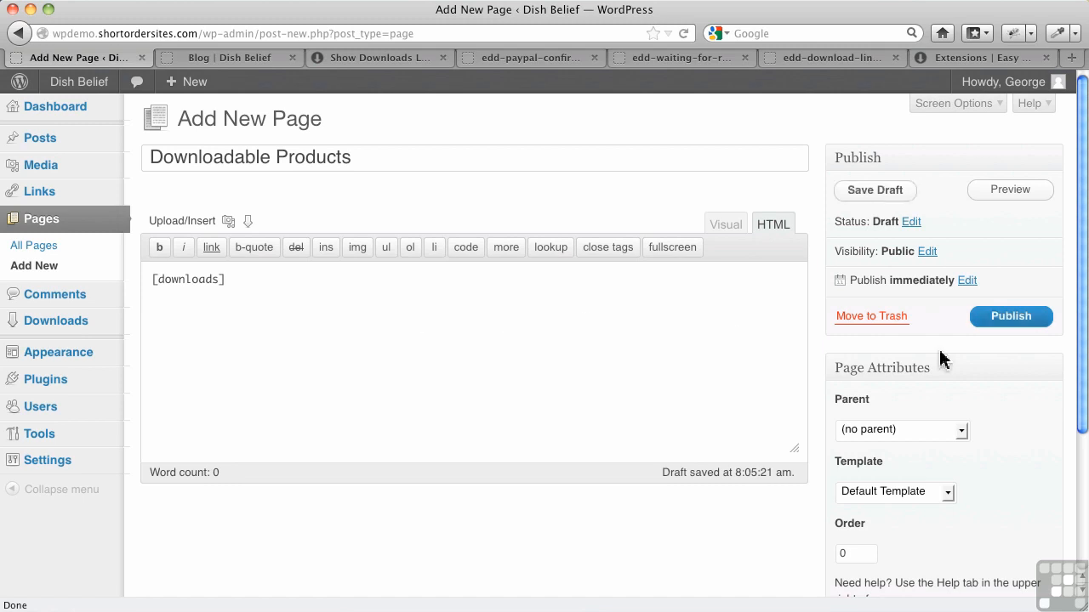
click(1006, 324)
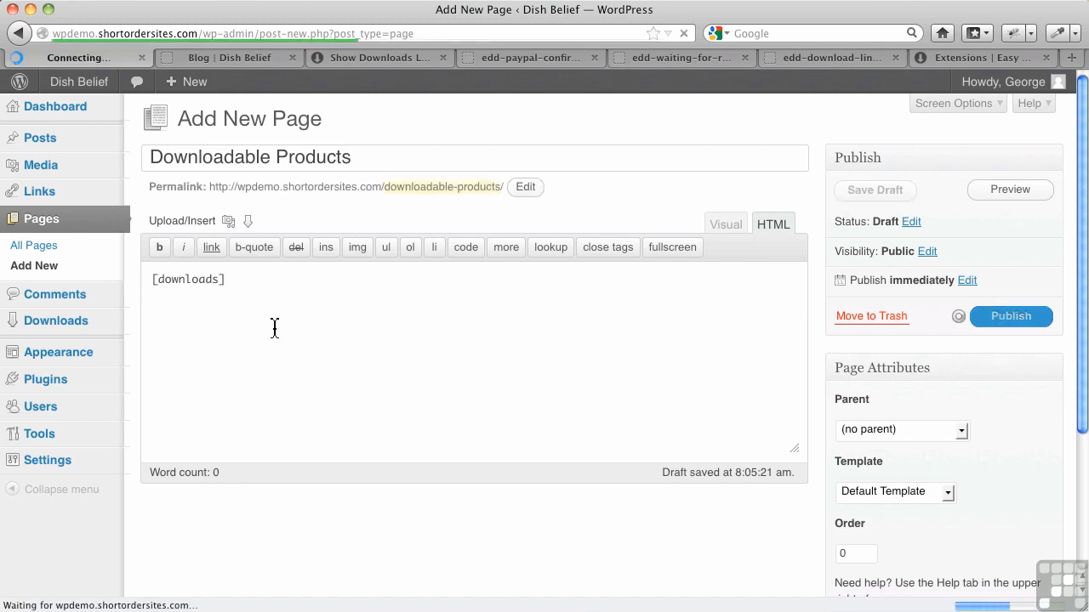
- Add the Downloadable Products page to the site's navigation menu and save the menu
mouse_move(75, 366)
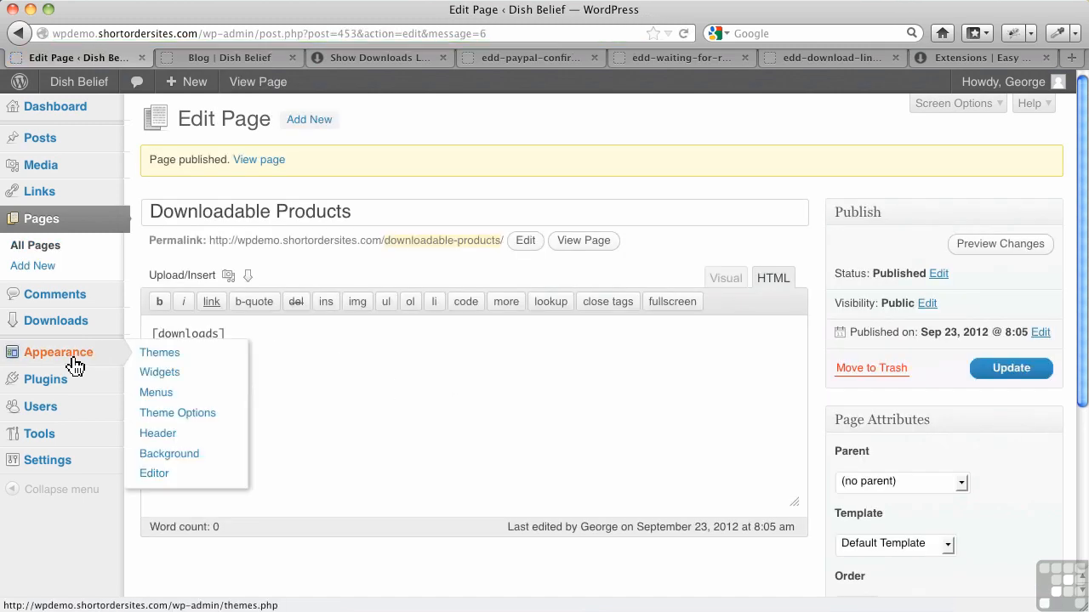
click(151, 394)
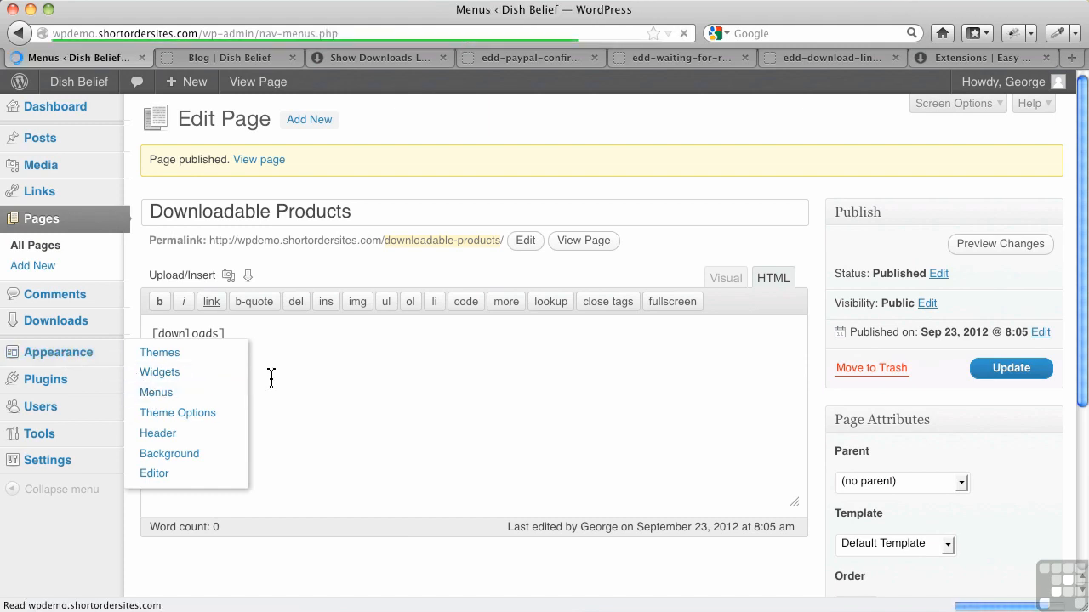
scroll(255, 425, down, 5)
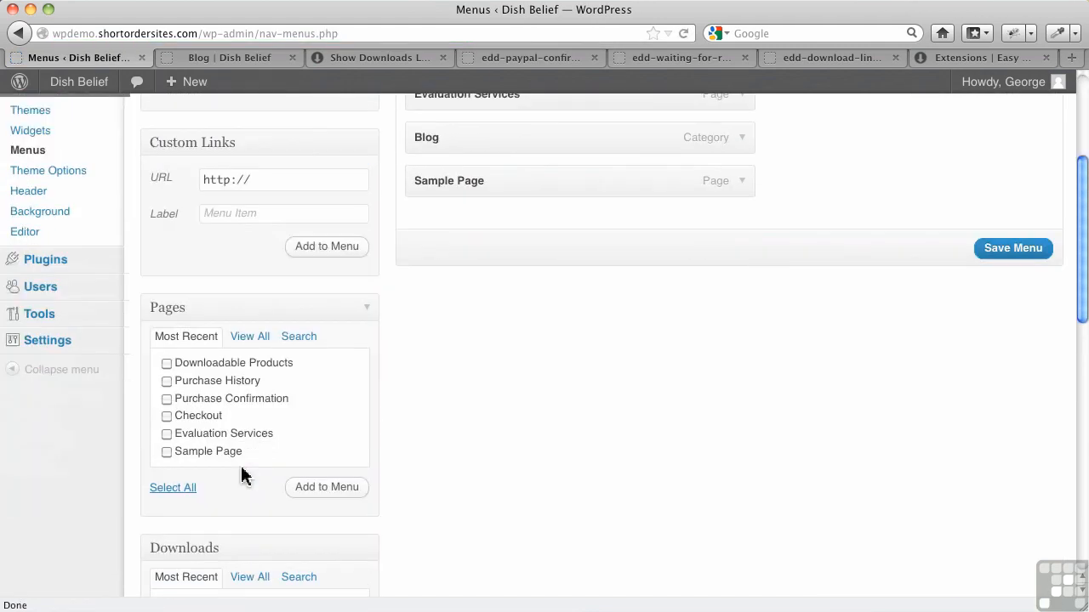
click(166, 358)
click(330, 485)
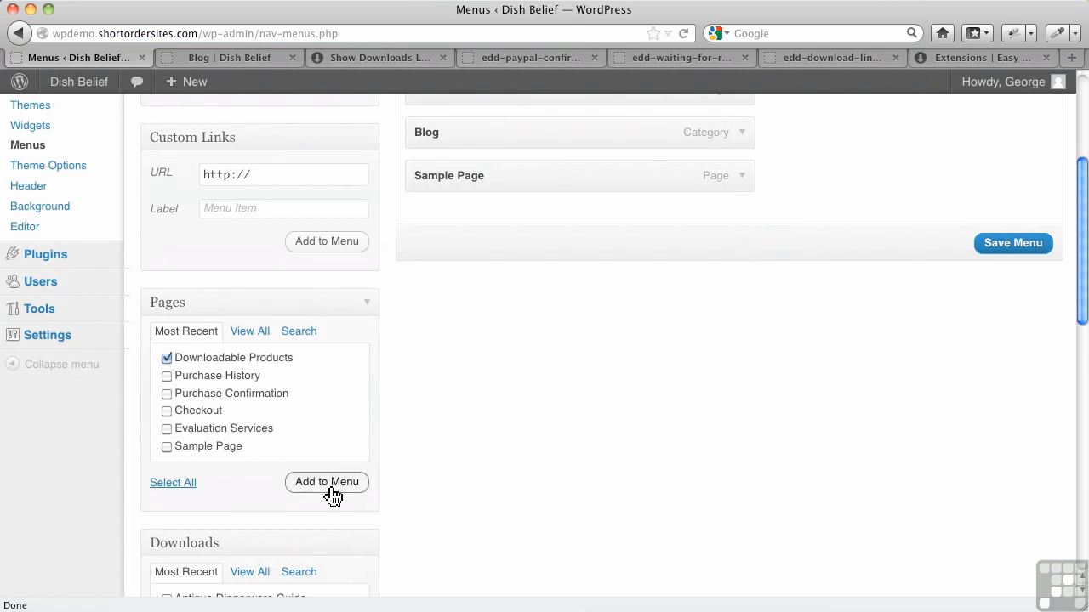
click(1014, 287)
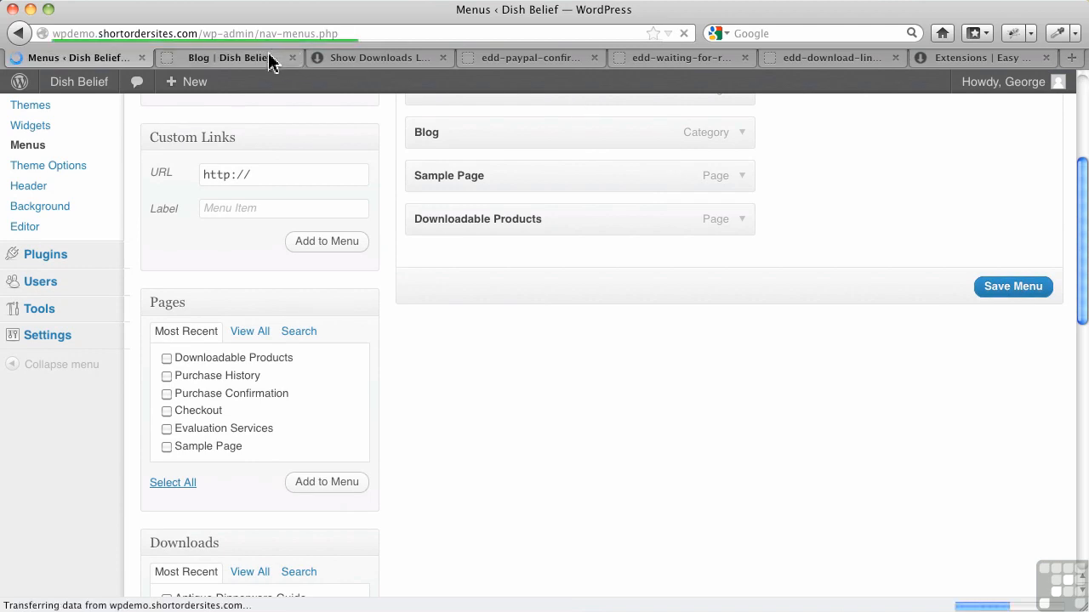
- Reload the public Blog page, open Downloadable Products from the site navigation and check its product listing
click(270, 60)
click(686, 33)
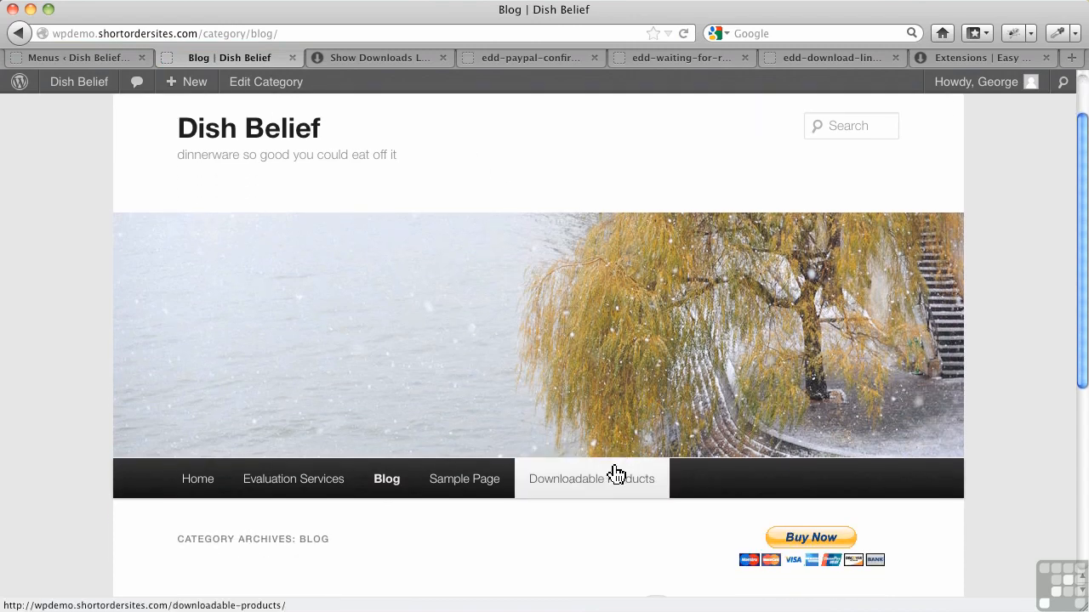
click(611, 482)
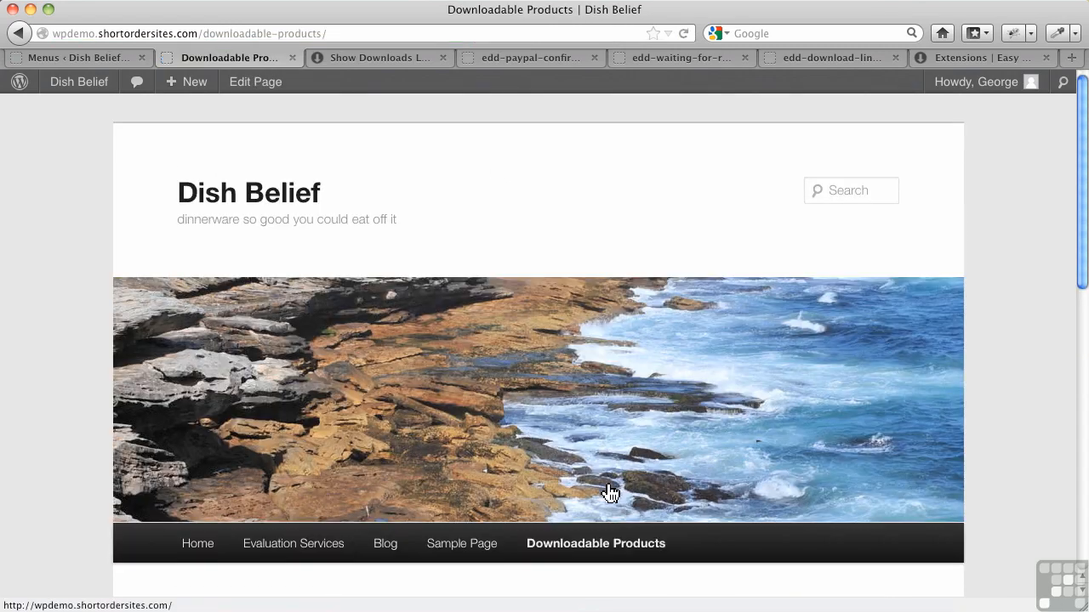
scroll(510, 497, down, 5)
scroll(506, 498, down, 3)
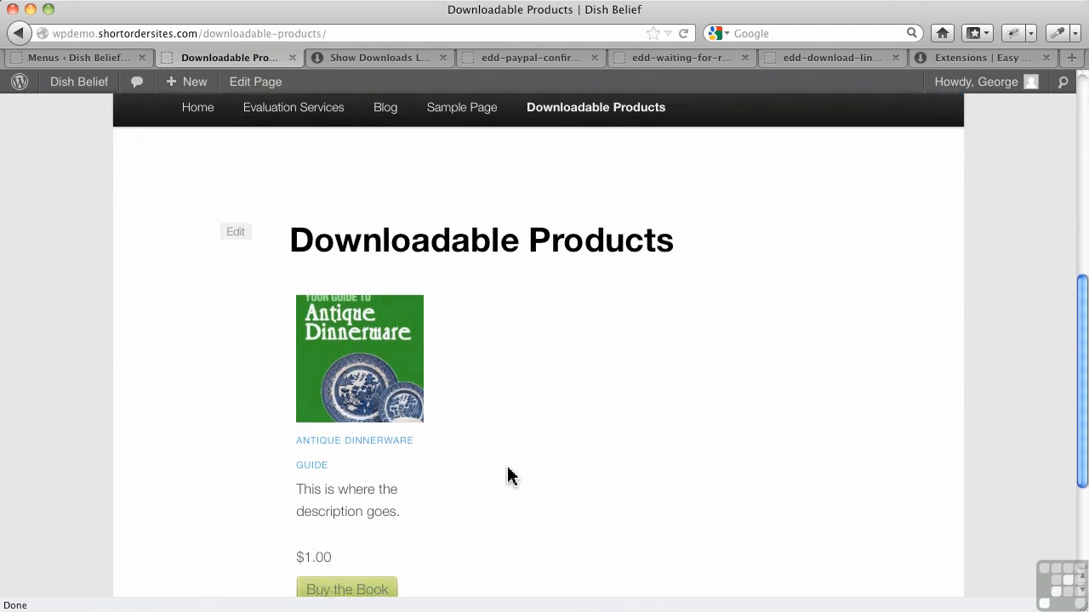
scroll(508, 464, down, 1)
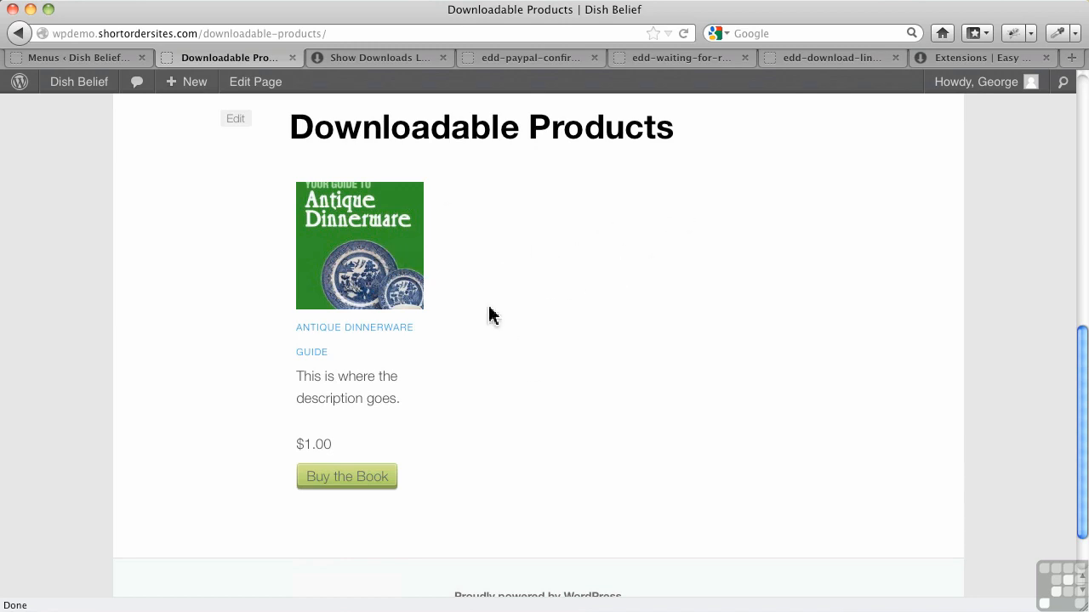
- Review the [downloads] short code parameters in the Show Downloads List / Grid article, then return to the public Downloadable Products page
click(400, 57)
scroll(611, 398, down, 3)
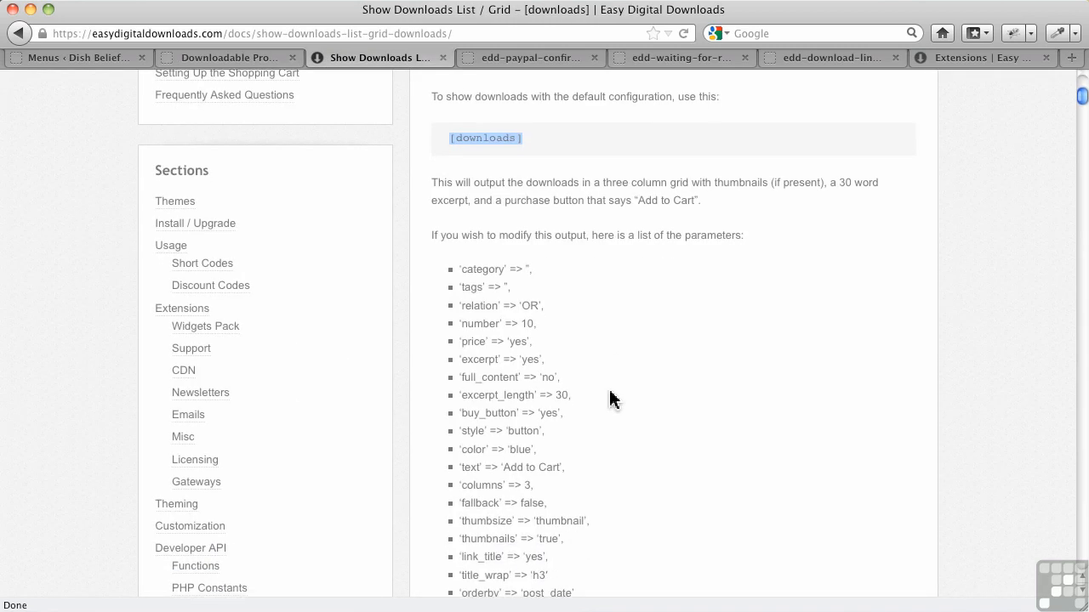
scroll(611, 398, down, 5)
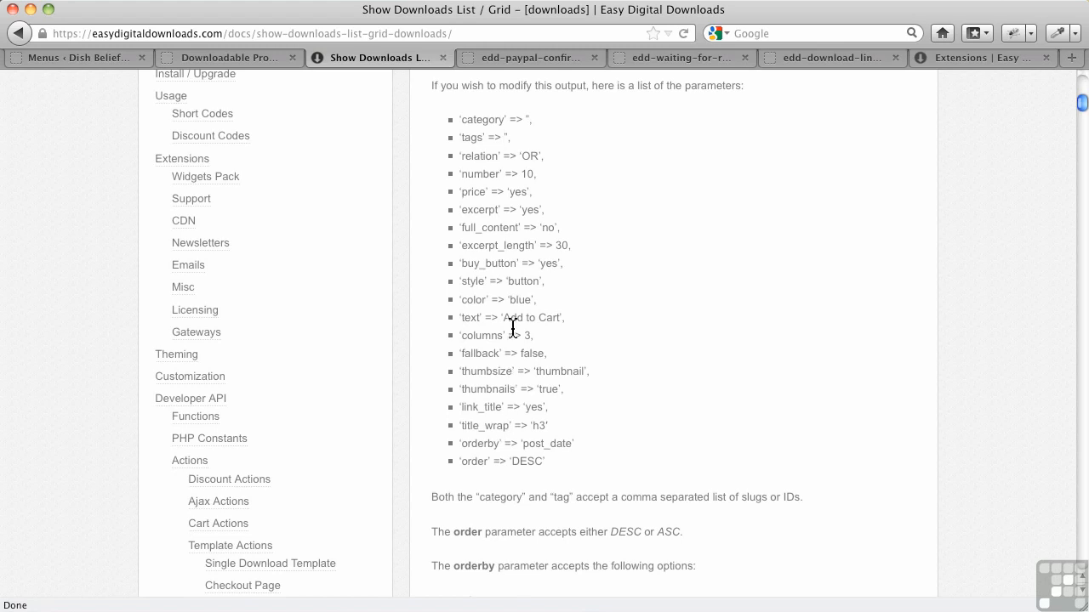
click(180, 57)
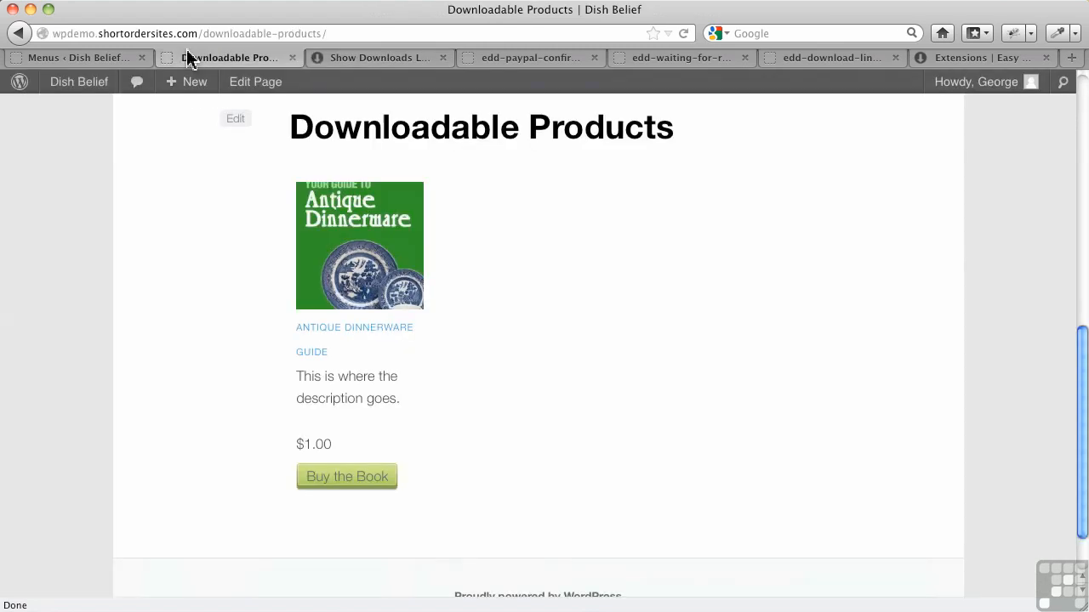